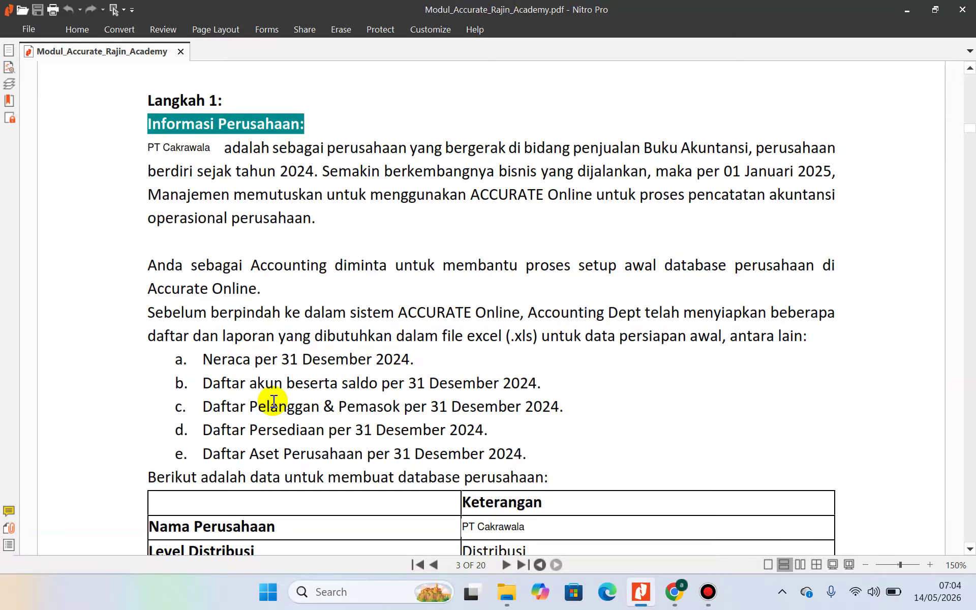
# Scroll the module PDF to page 3's company database table and Petunjuk list
pyautogui.scroll(-2, 273, 401)
pyautogui.scroll(3, 272, 399)
pyautogui.scroll(-3, 274, 401)
pyautogui.scroll(-3, 280, 406)
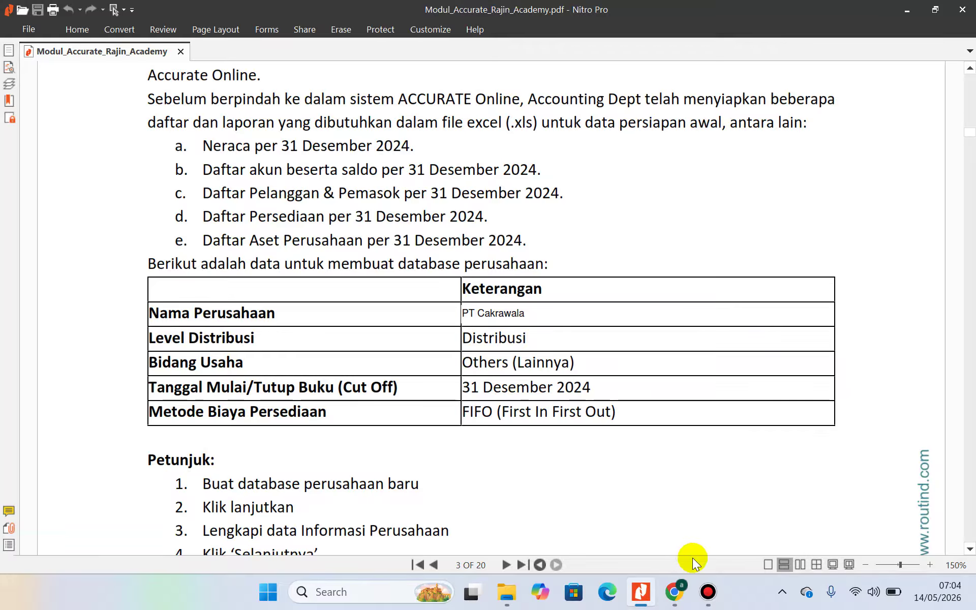
# Start a new Data Usaha in Chrome with the Accurate Online product ticked
pyautogui.click(674, 592)
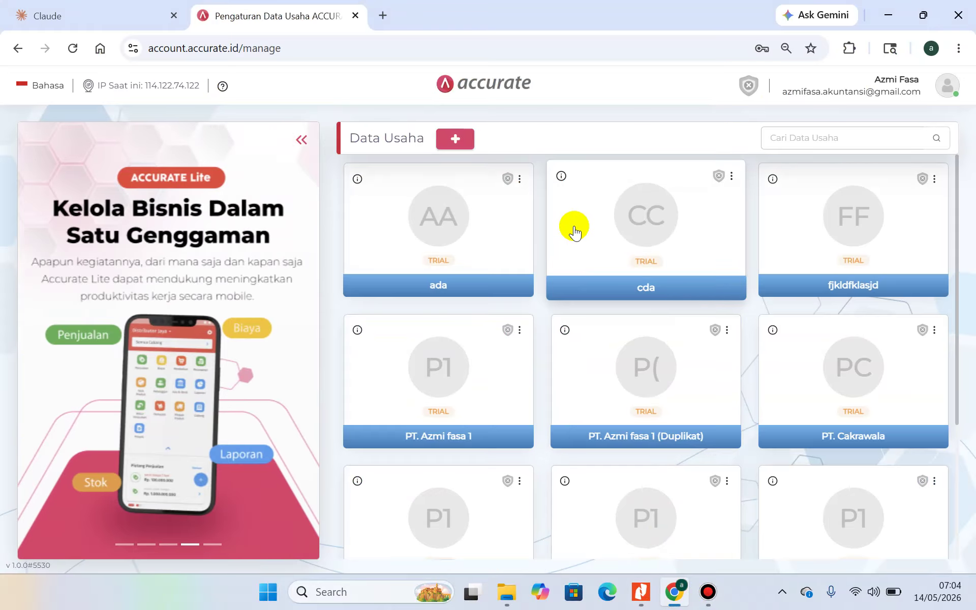
pyautogui.click(455, 142)
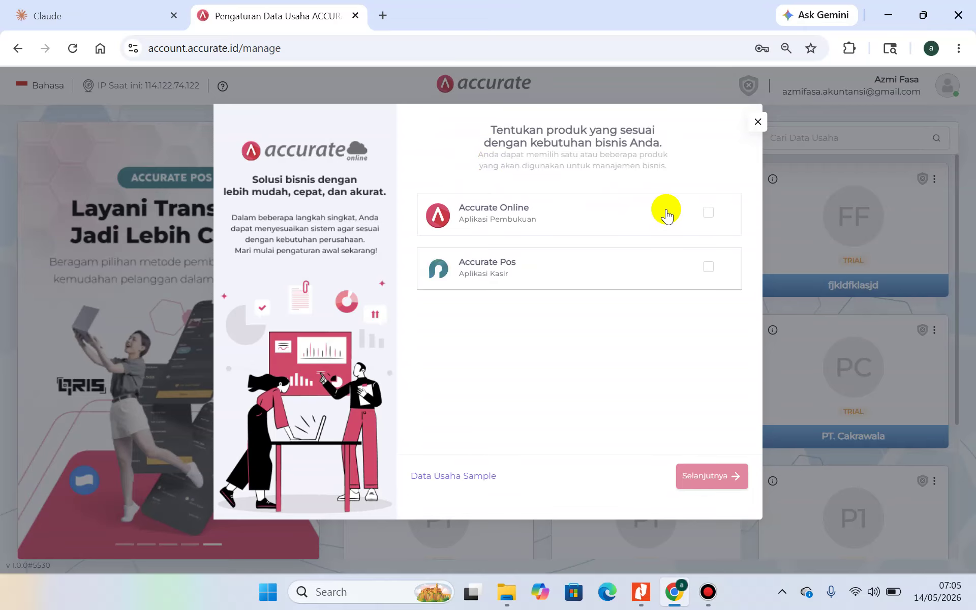
pyautogui.click(709, 214)
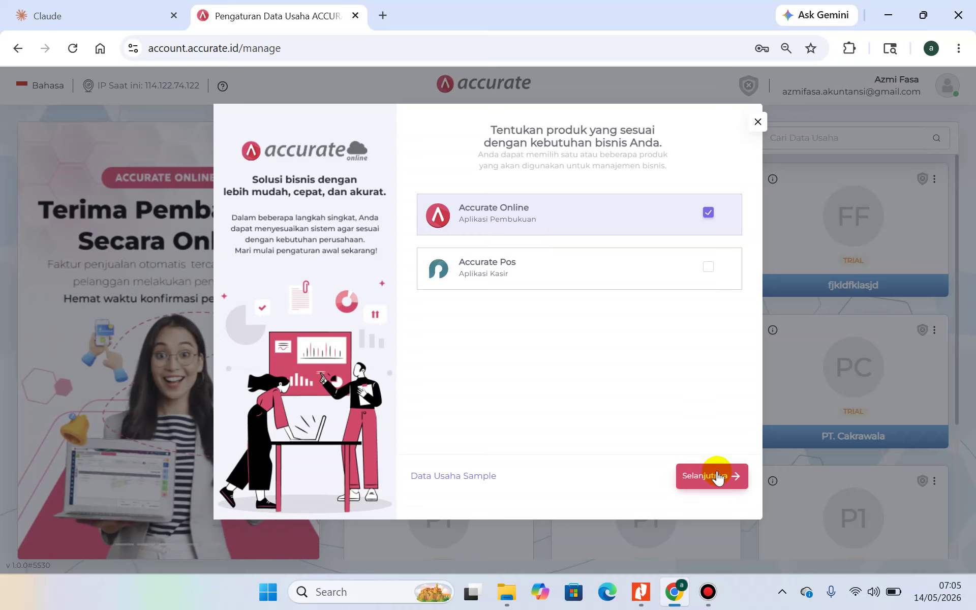
pyautogui.click(719, 482)
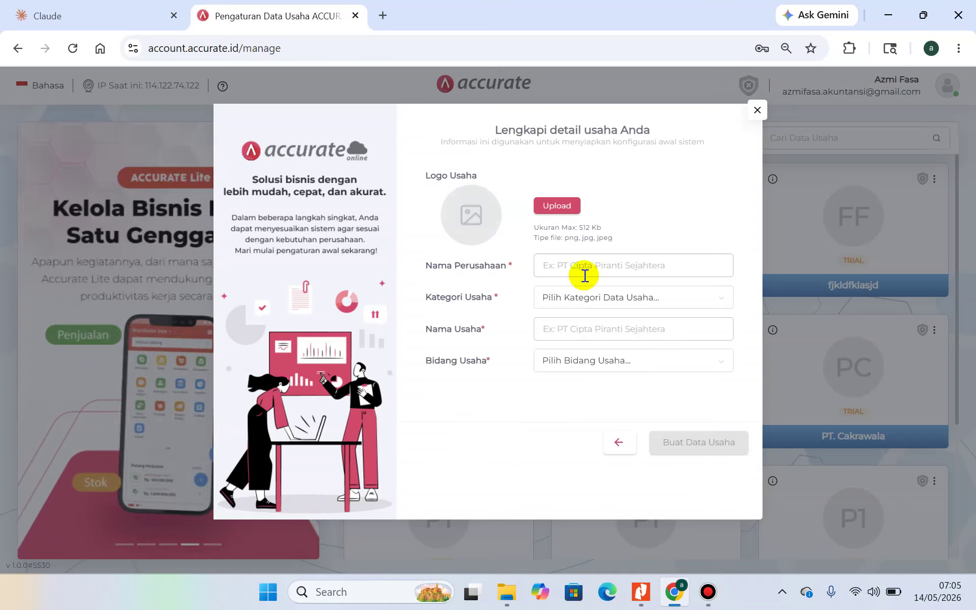
# Enter 'PT. Cakrawala 2' as the company name and choose the DISTRIBUTOR category
pyautogui.click(578, 271)
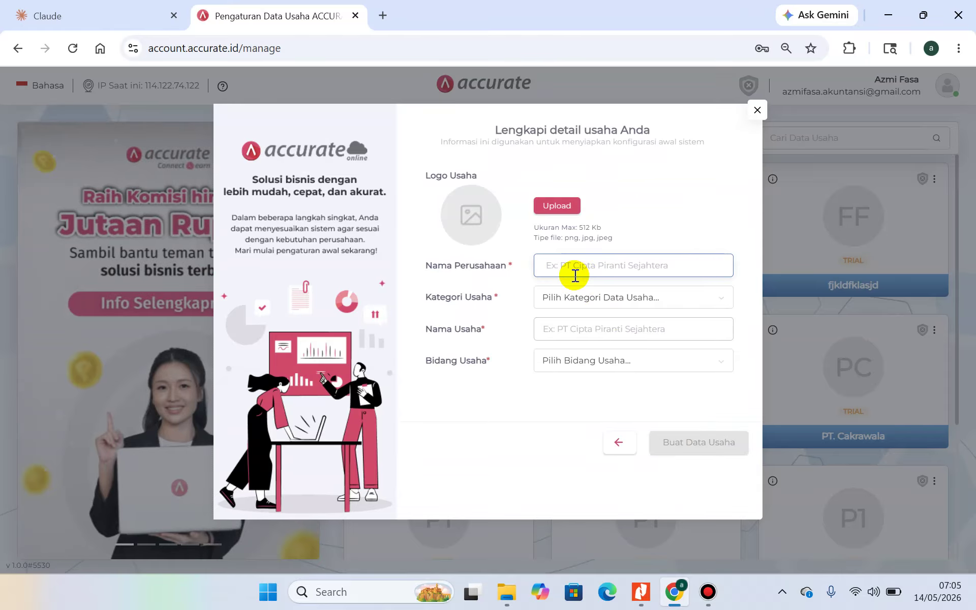
pyautogui.write('PT. Cakrawala ')
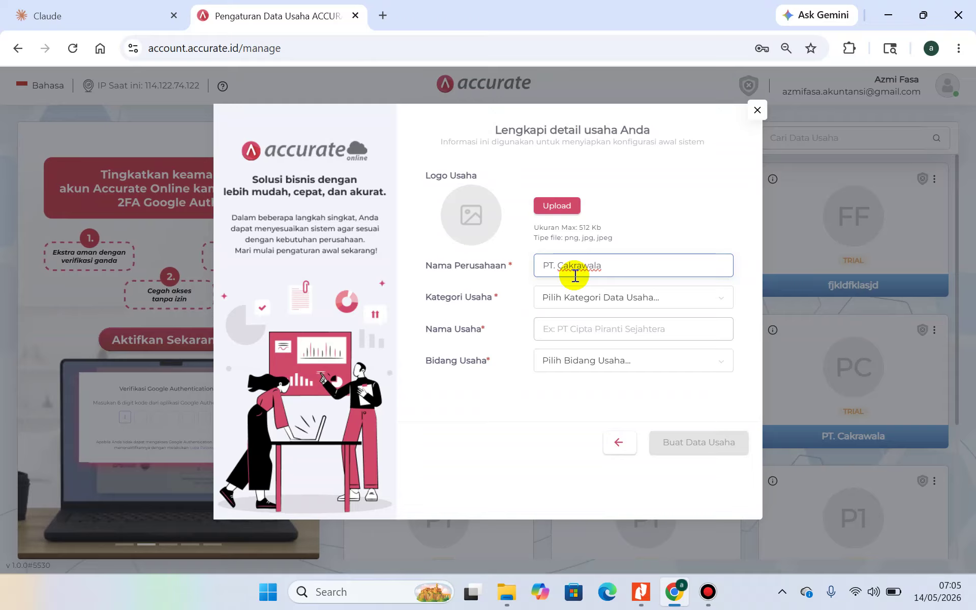
pyautogui.write('2')
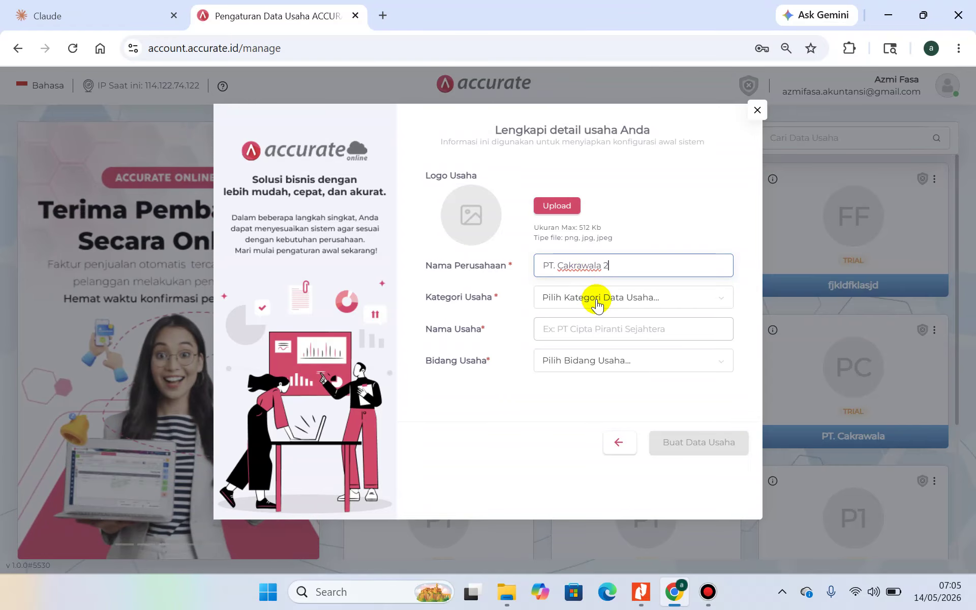
pyautogui.click(598, 303)
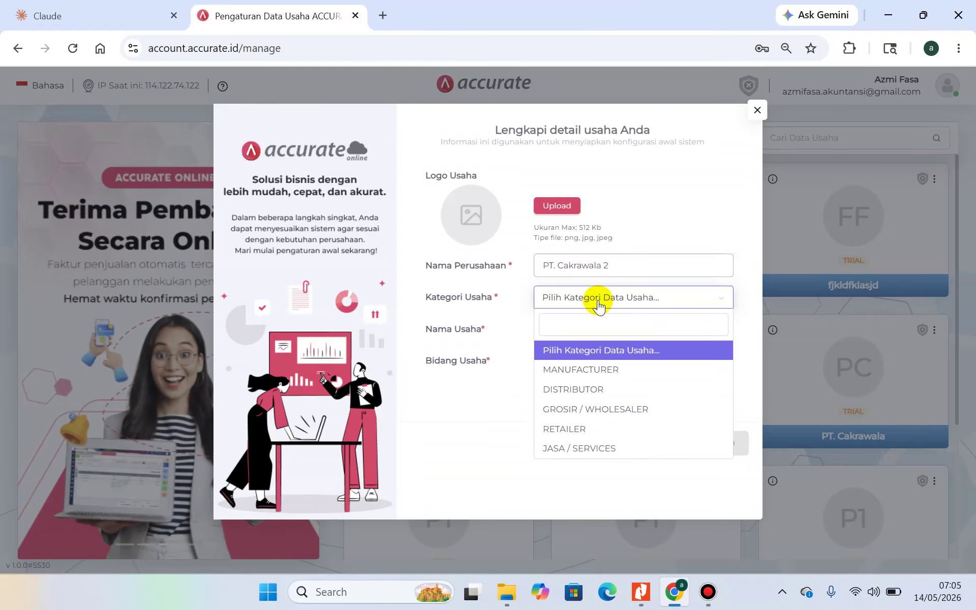
pyautogui.click(599, 392)
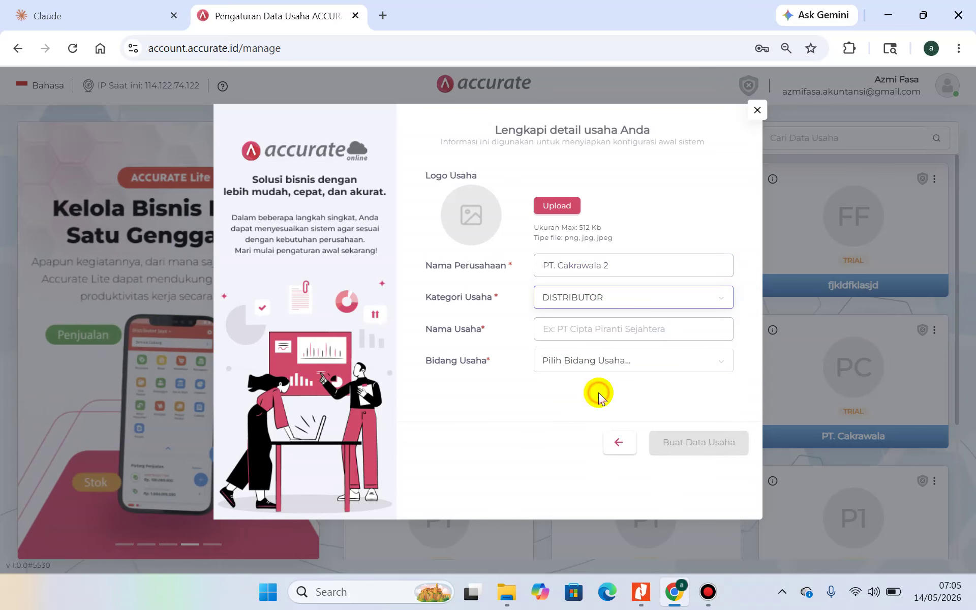
# Copy the company name 'PT. Cakrawala 2' into the business name field
pyautogui.click(600, 330)
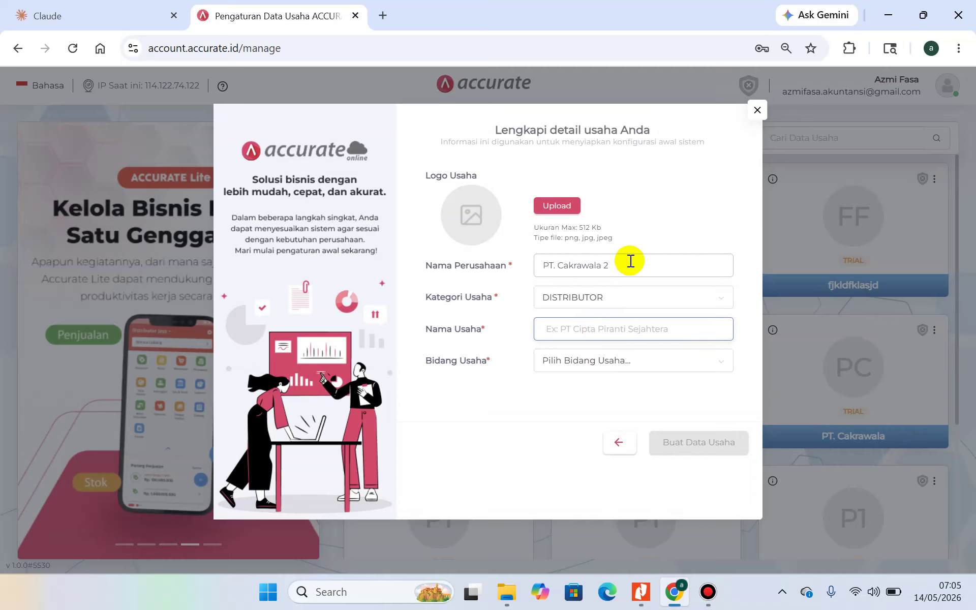
pyautogui.moveTo(625, 265); pyautogui.dragTo(514, 265)
pyautogui.hotkey('ctrl', 'c')
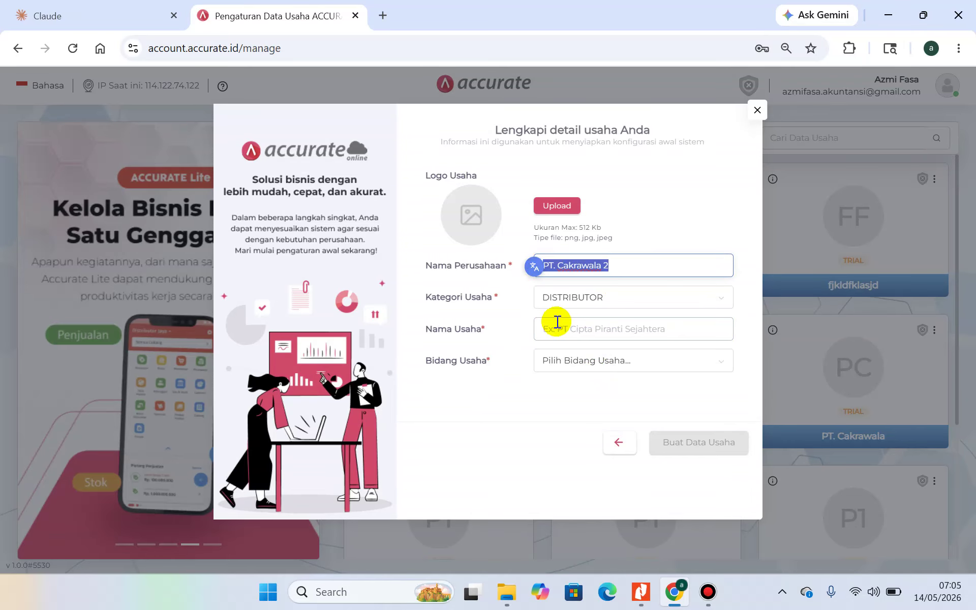
pyautogui.click(557, 325)
pyautogui.hotkey('ctrl', 'v')
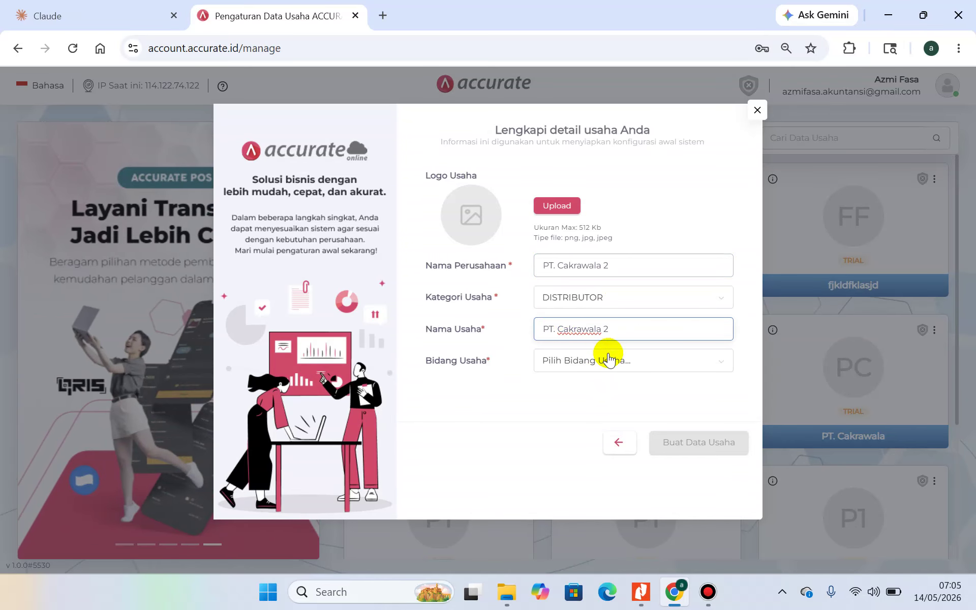
# Choose Others (Lainnya) as the business field and create the database
pyautogui.click(611, 360)
pyautogui.scroll(-5, 623, 450)
pyautogui.scroll(-3, 623, 450)
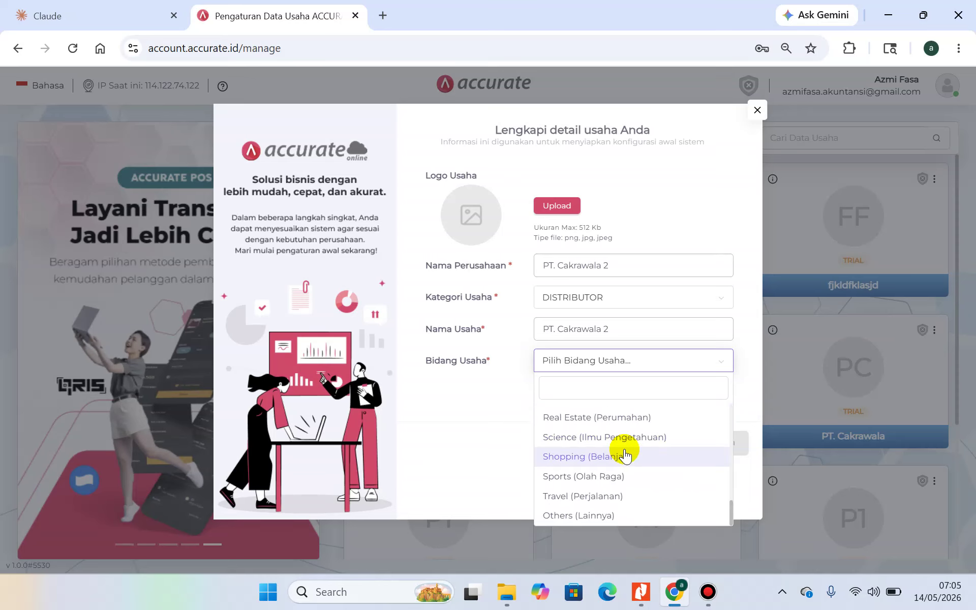
pyautogui.click(625, 516)
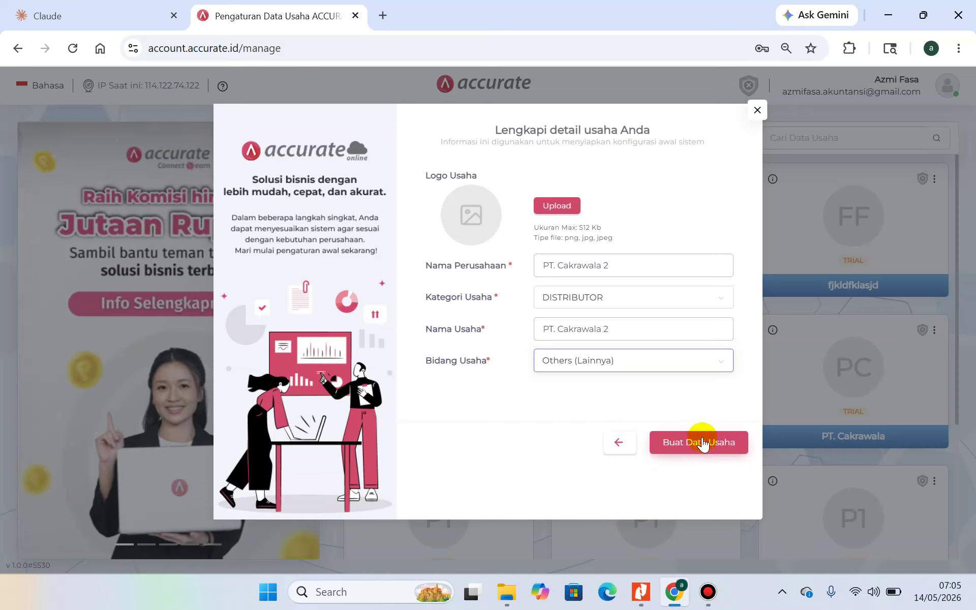
pyautogui.click(704, 448)
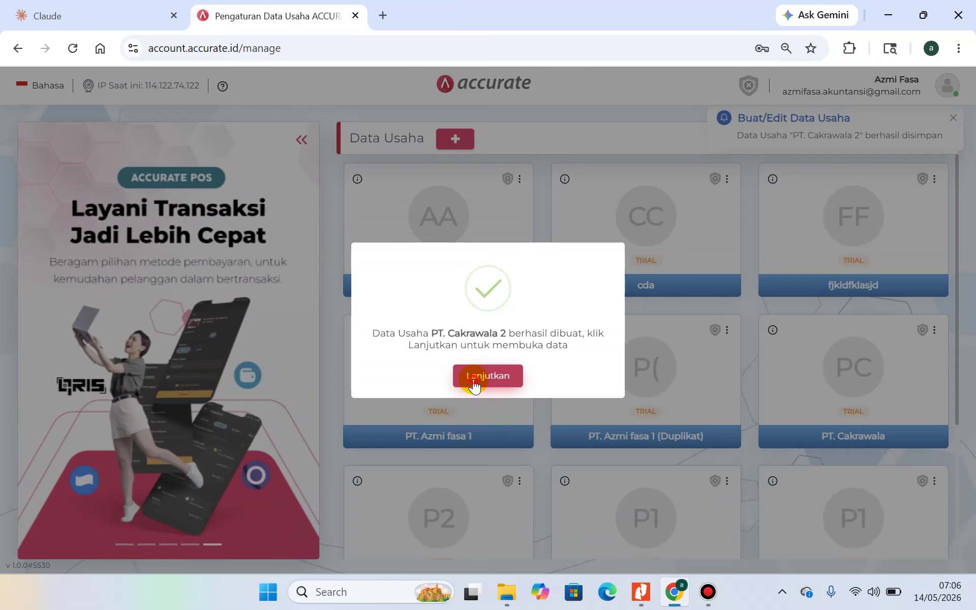
# Open the new PT. Cakrawala 2 database from the success dialog with Lanjutkan
pyautogui.click(474, 379)
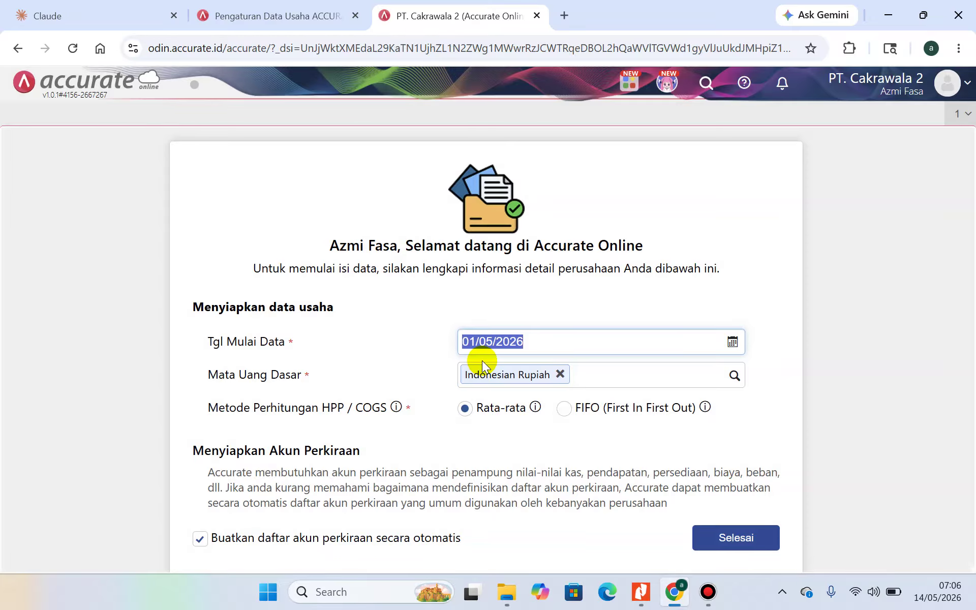
# Enter 31/12/2024 as the Tgl Mulai Data start date
pyautogui.scroll(-1, 482, 361)
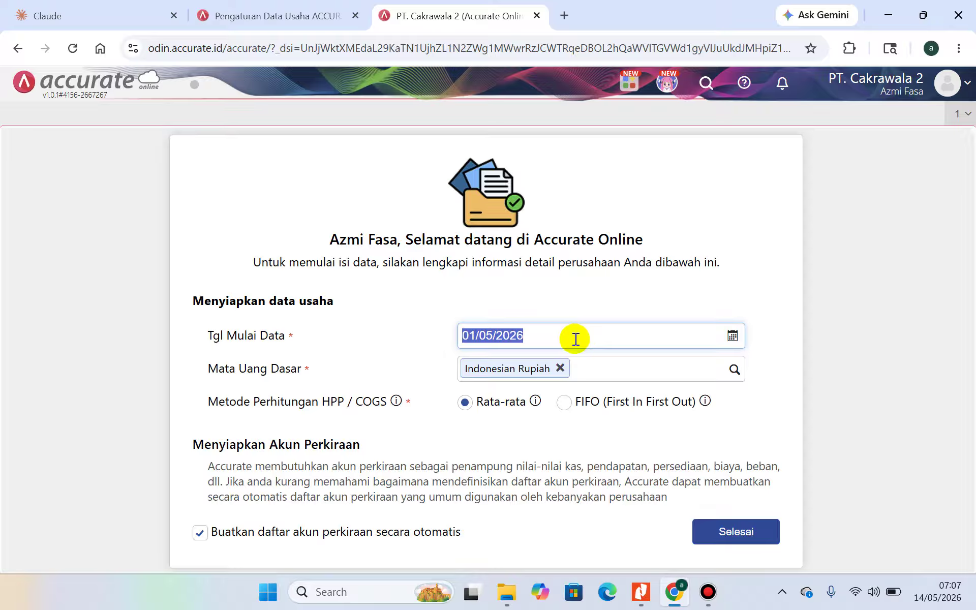
pyautogui.write('31/')
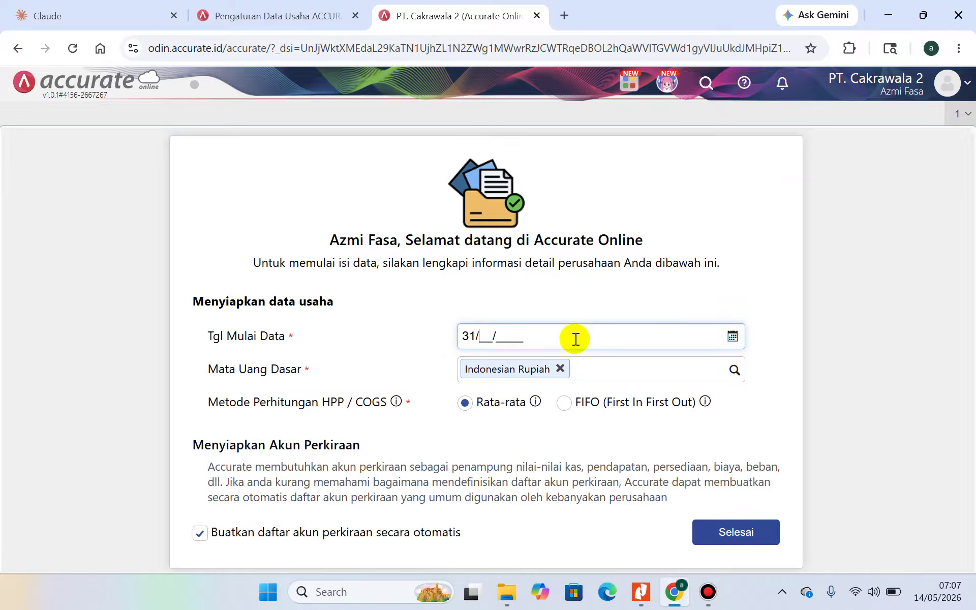
pyautogui.write('12/2024')
pyautogui.press('Tab')
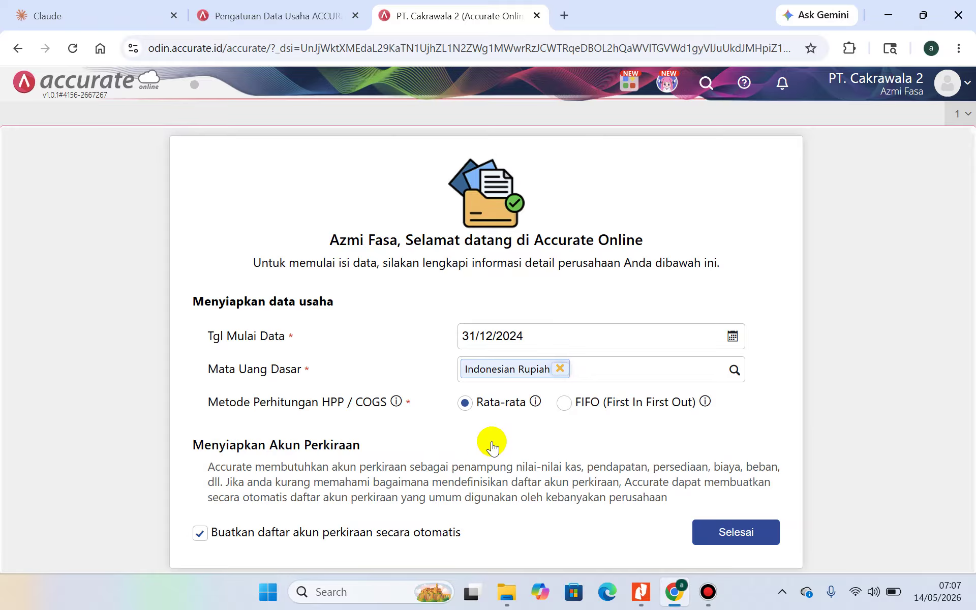
pyautogui.scroll(-1, 492, 447)
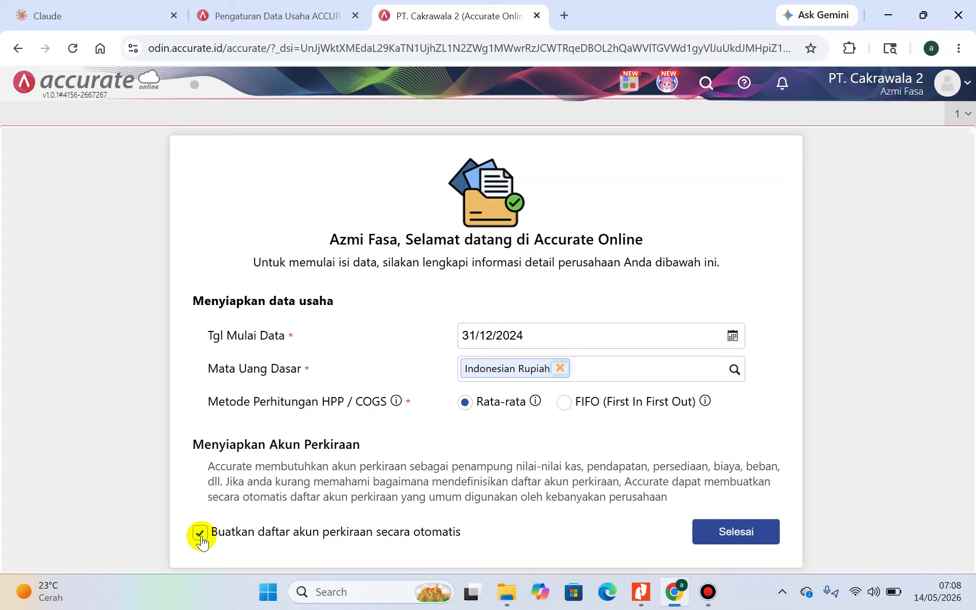
# Untick automatic chart-of-accounts creation, finish the setup, and close the Berita page
pyautogui.click(200, 536)
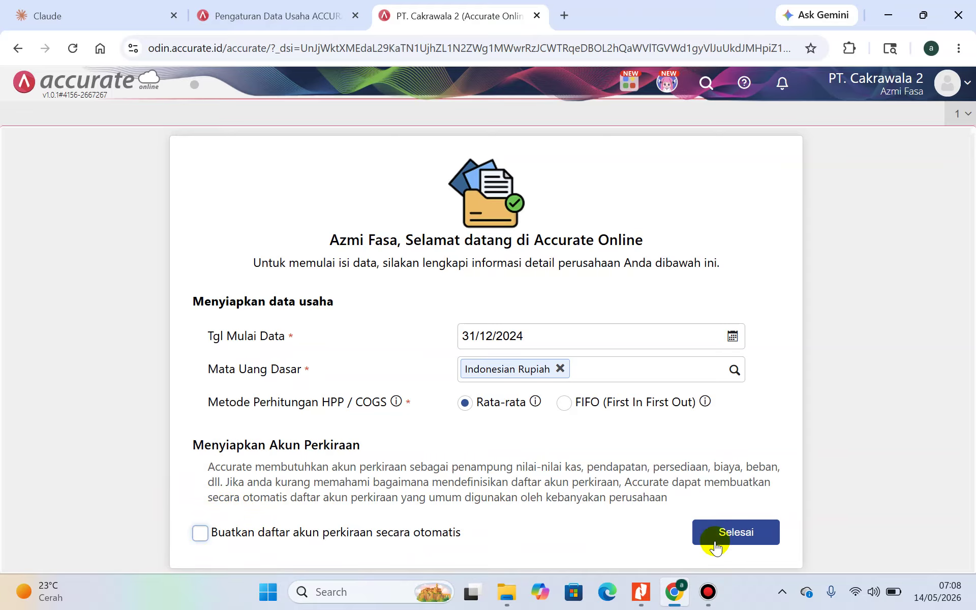
pyautogui.click(735, 537)
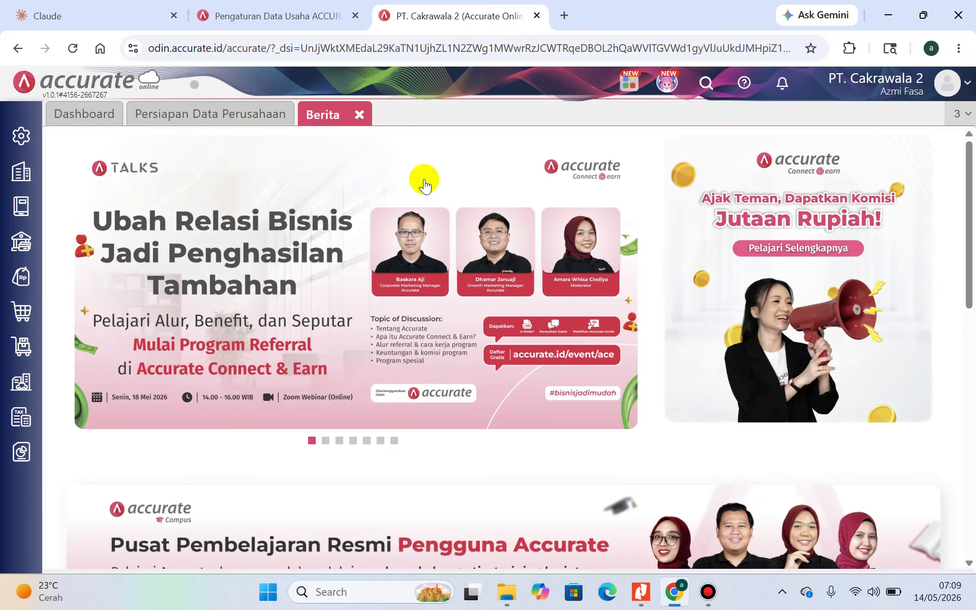
pyautogui.click(359, 115)
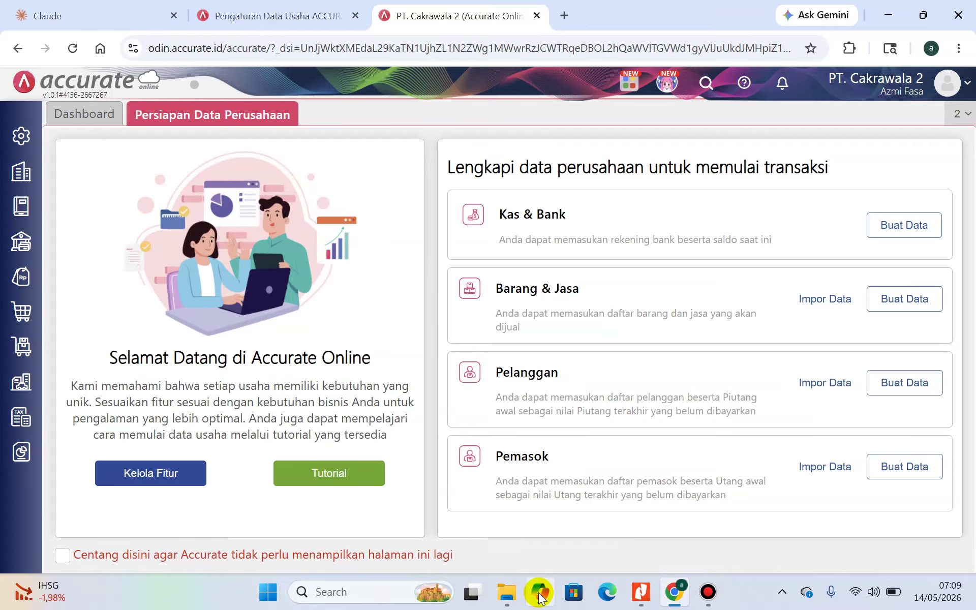
# Review the page-4 company information table in the module PDF, then minimize Nitro Pro
pyautogui.moveTo(685, 604)
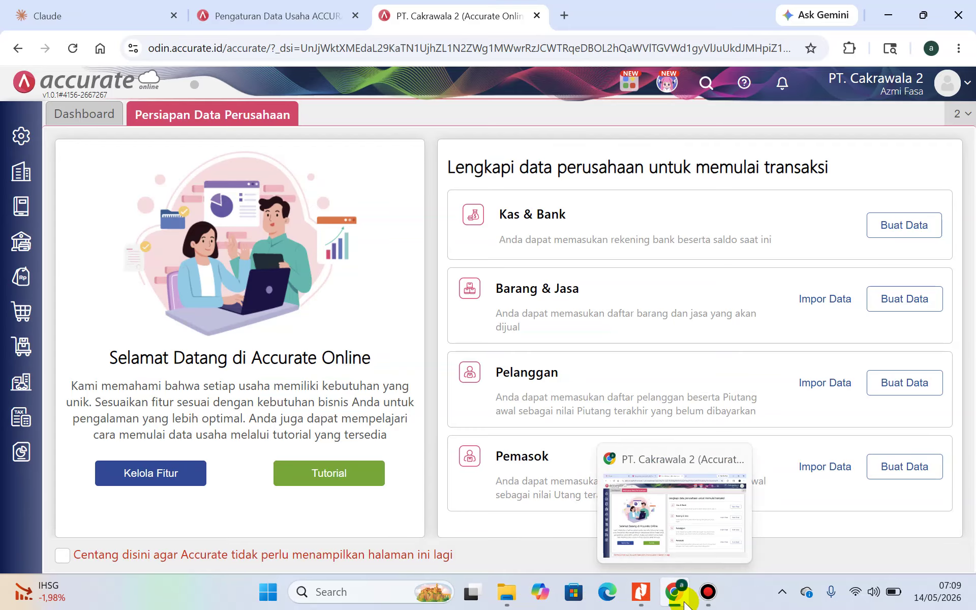
pyautogui.click(640, 592)
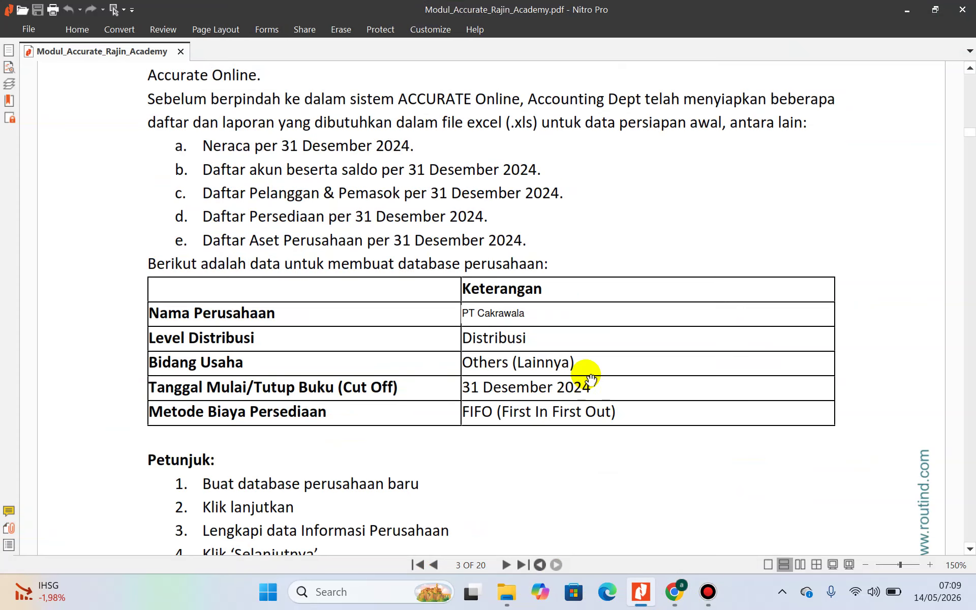
pyautogui.scroll(-5, 587, 377)
pyautogui.scroll(-4, 590, 378)
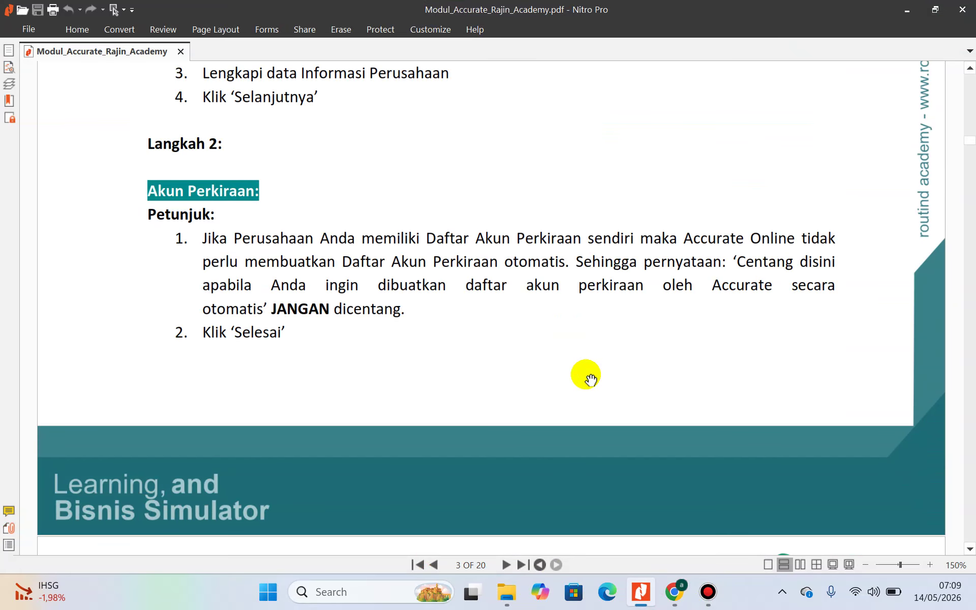
pyautogui.scroll(-12, 590, 379)
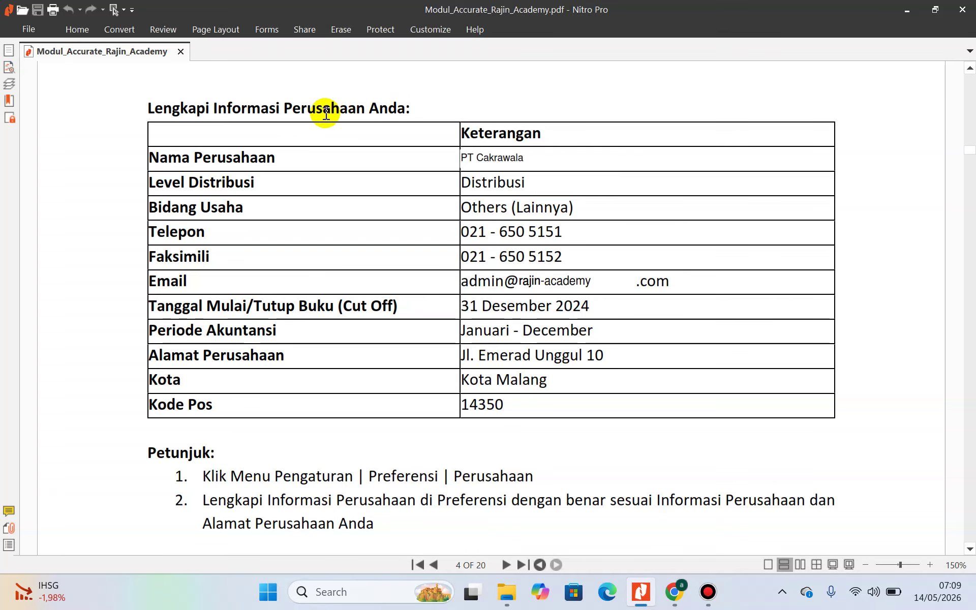
pyautogui.scroll(6, 349, 196)
pyautogui.scroll(-6, 353, 200)
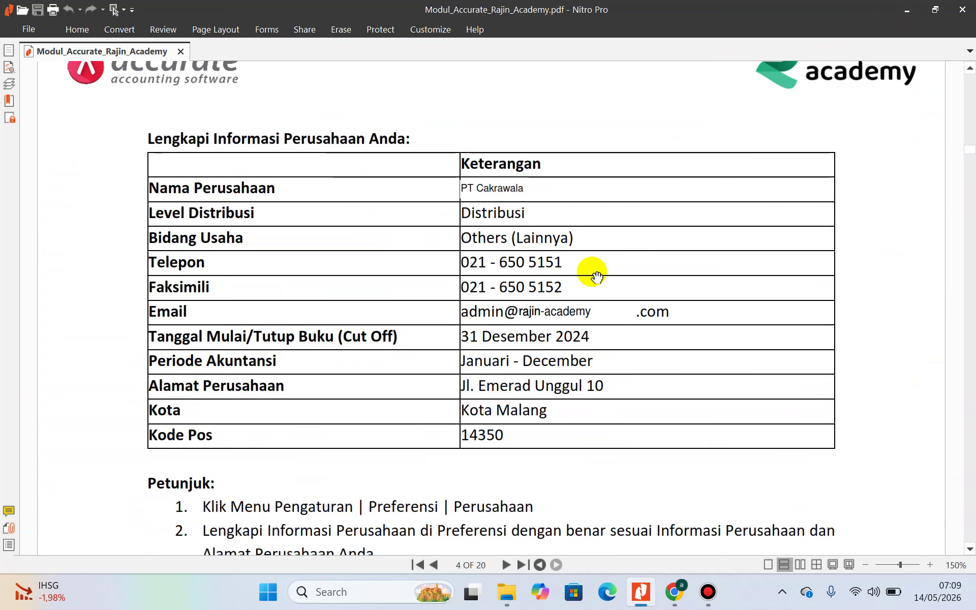
pyautogui.click(909, 9)
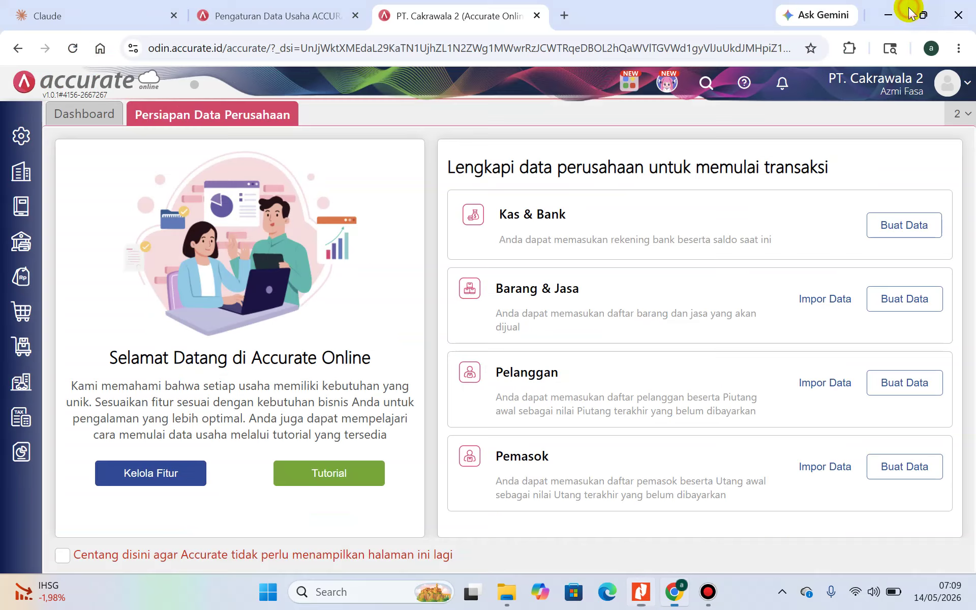
# Open PT. Cakrawala 2's Preferensi company info form and select the Telepon field
pyautogui.click(16, 179)
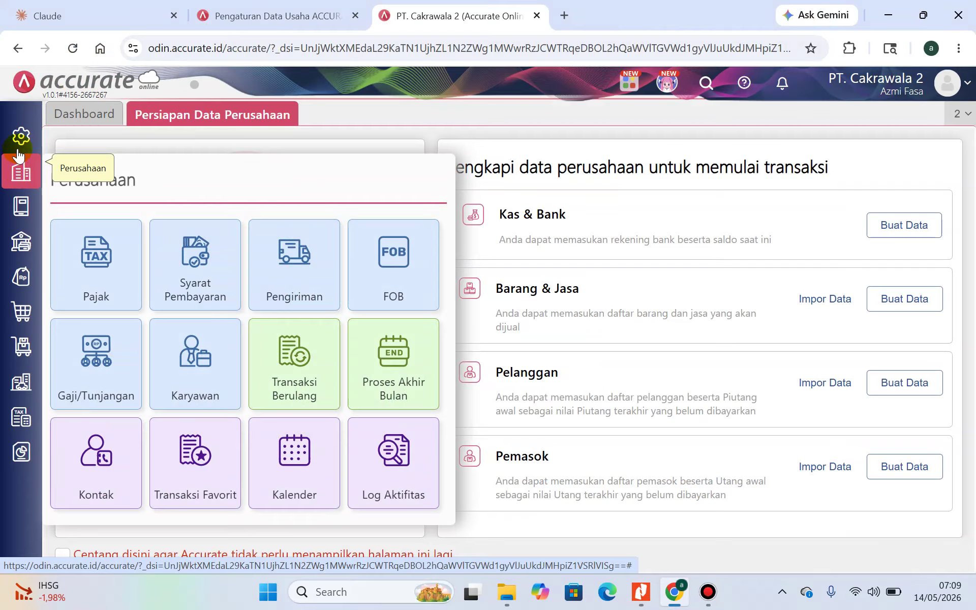
pyautogui.click(19, 145)
pyautogui.click(110, 243)
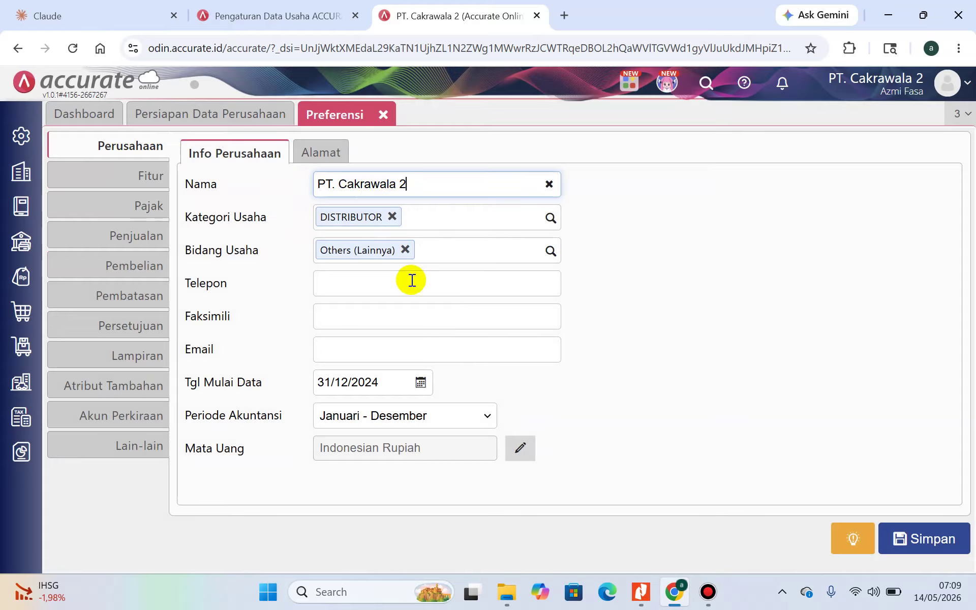
pyautogui.click(393, 288)
pyautogui.click(641, 591)
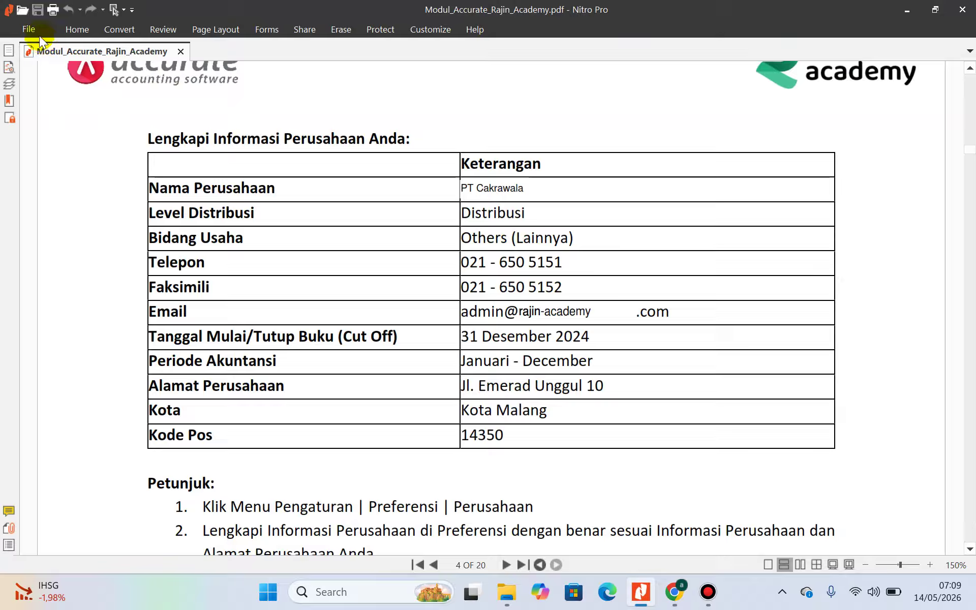
pyautogui.click(71, 30)
pyautogui.click(71, 82)
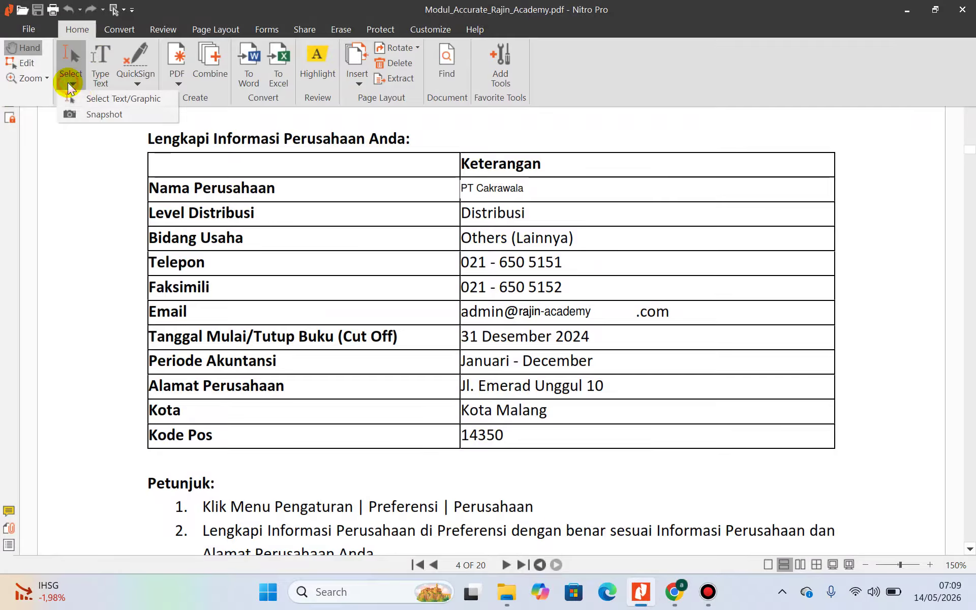
pyautogui.click(77, 98)
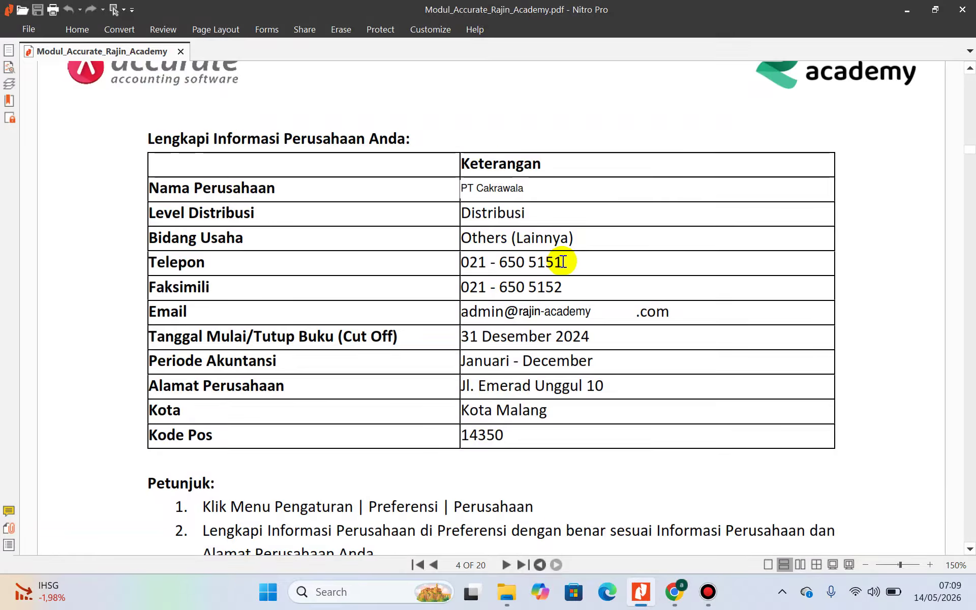
pyautogui.moveTo(563, 261); pyautogui.dragTo(462, 261)
pyautogui.hotkey('ctrl', 'c')
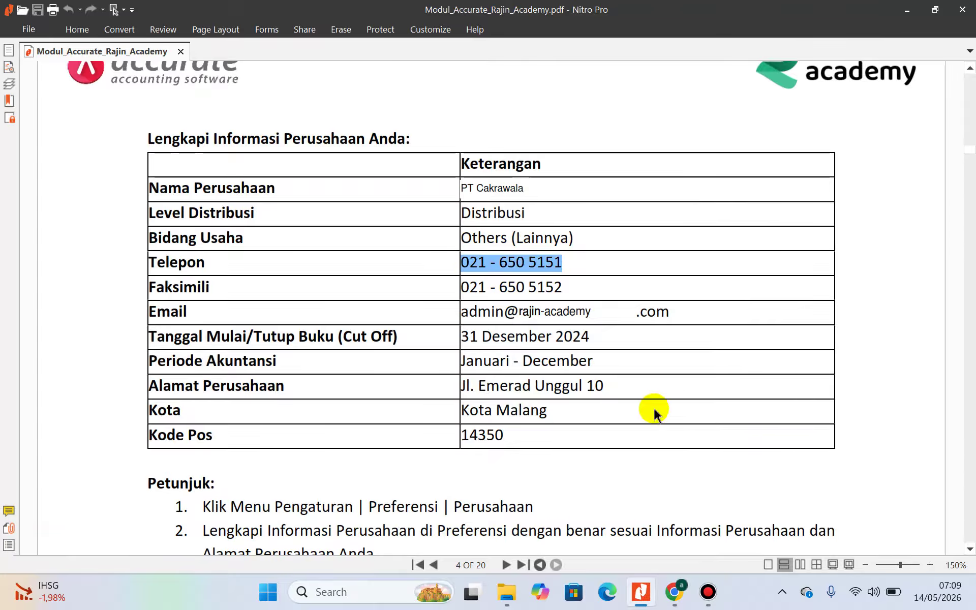
pyautogui.click(685, 601)
pyautogui.click(319, 291)
pyautogui.hotkey('ctrl', 'v')
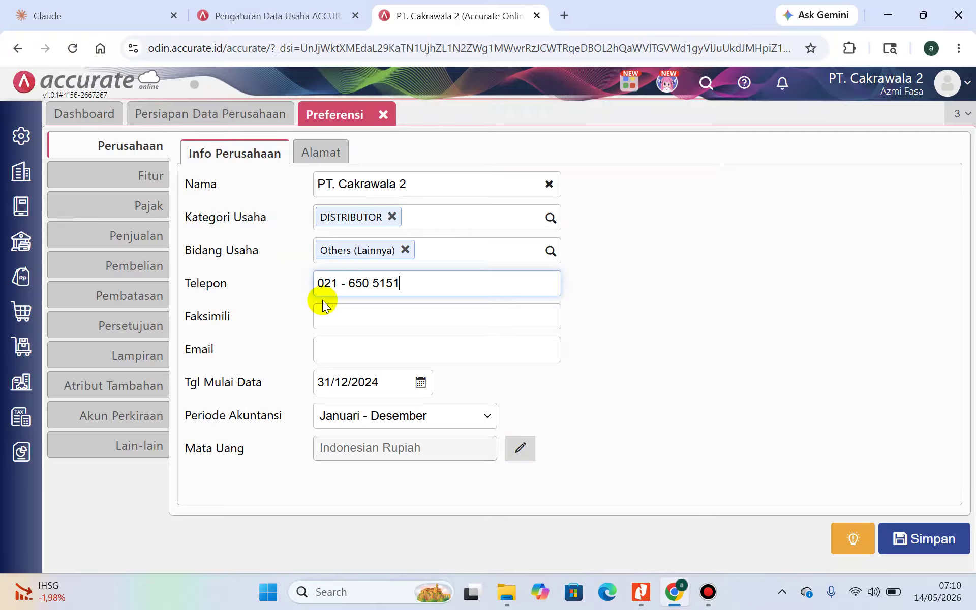
pyautogui.click(345, 315)
pyautogui.hotkey('ctrl', 'v')
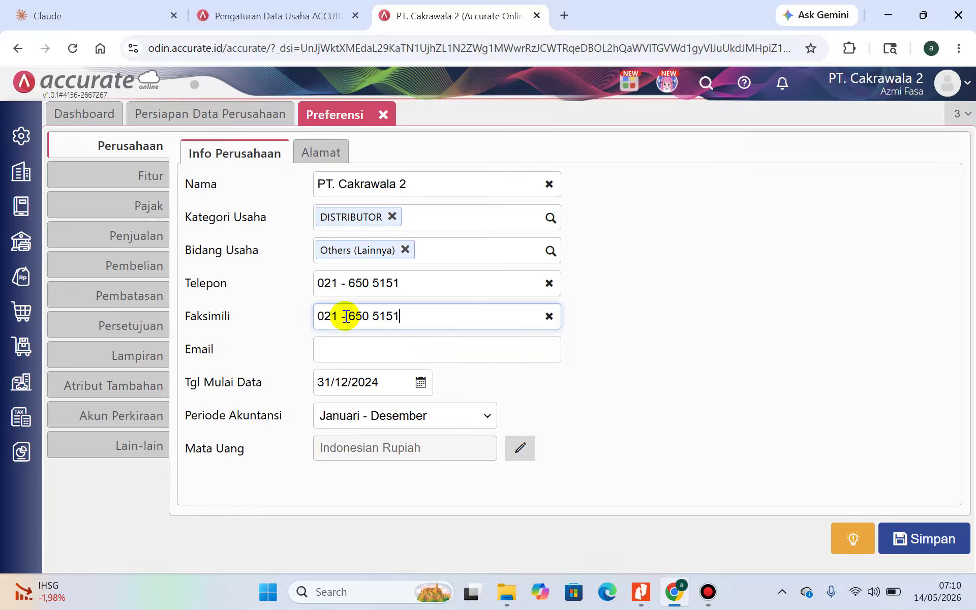
pyautogui.press('BackSpace')
pyautogui.write('2')
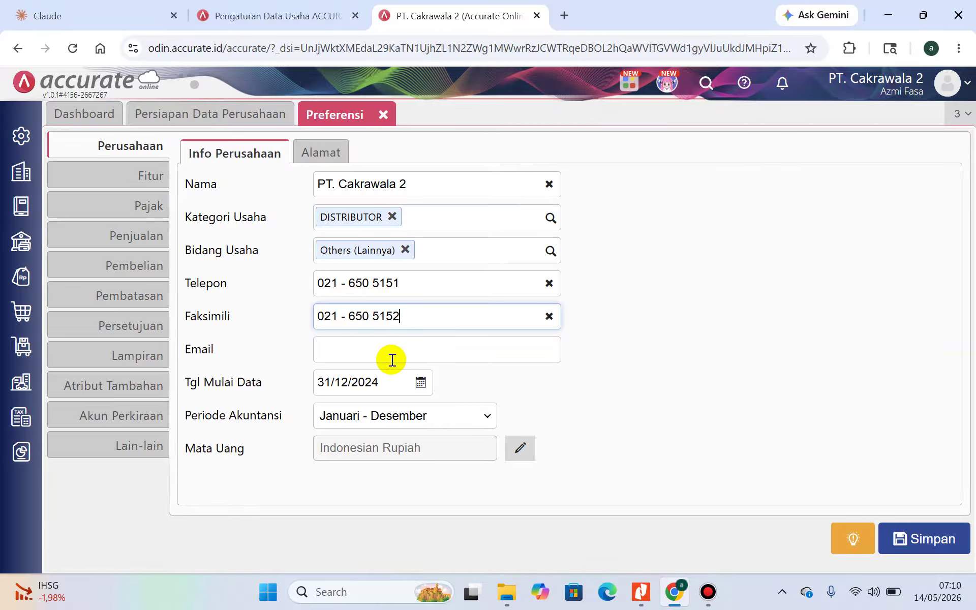
# Copy the company e-mail address from the PDF into the Email field
pyautogui.click(391, 358)
pyautogui.click(641, 592)
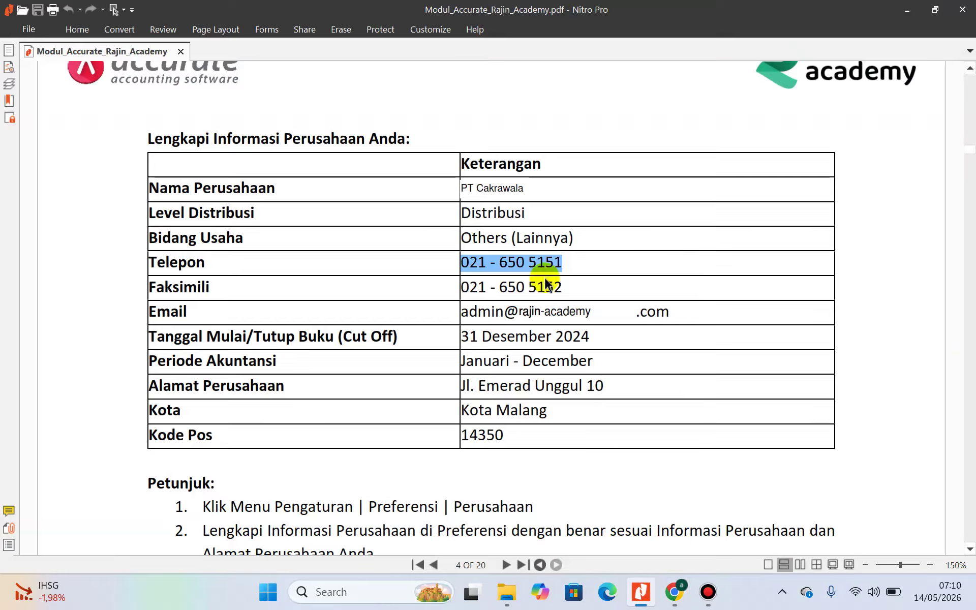
pyautogui.moveTo(462, 312); pyautogui.dragTo(678, 312)
pyautogui.click(911, 20)
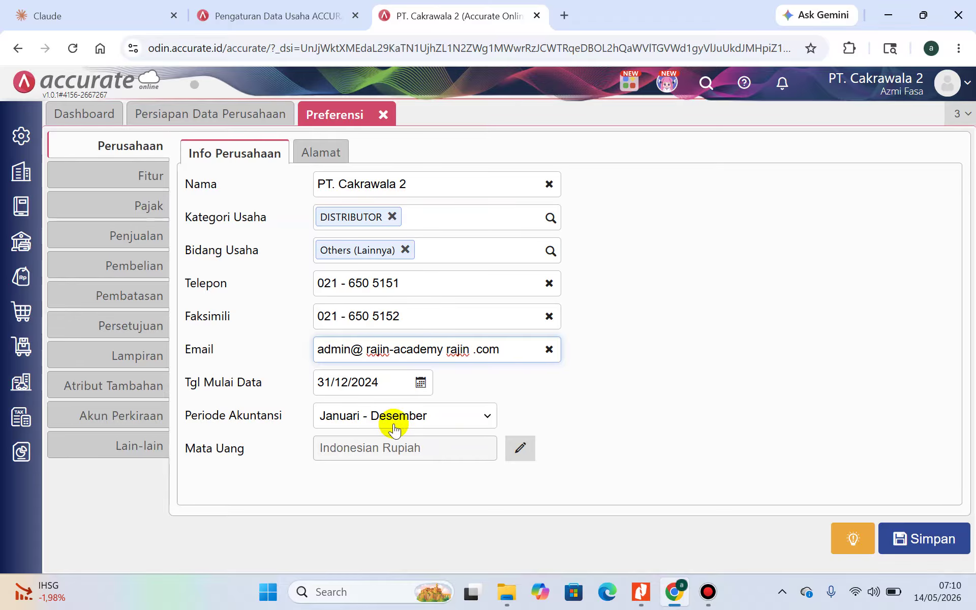
pyautogui.click(321, 152)
pyautogui.click(341, 203)
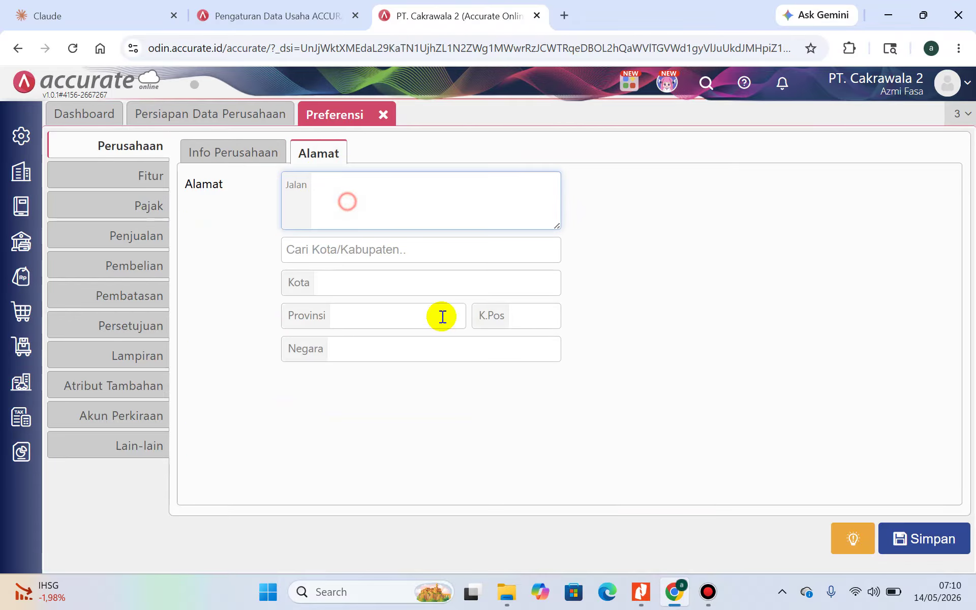
pyautogui.click(640, 591)
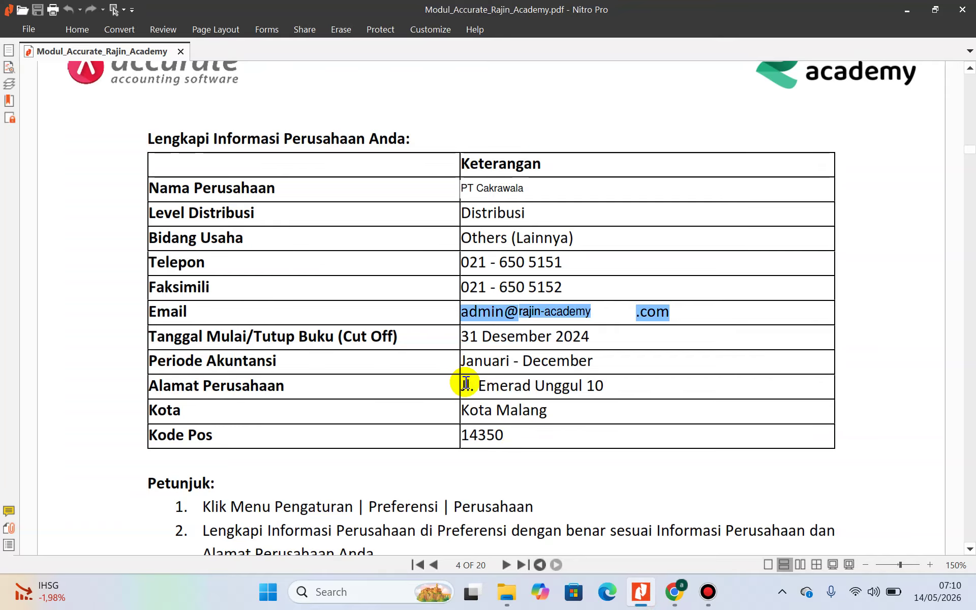
pyautogui.moveTo(466, 384); pyautogui.dragTo(608, 385)
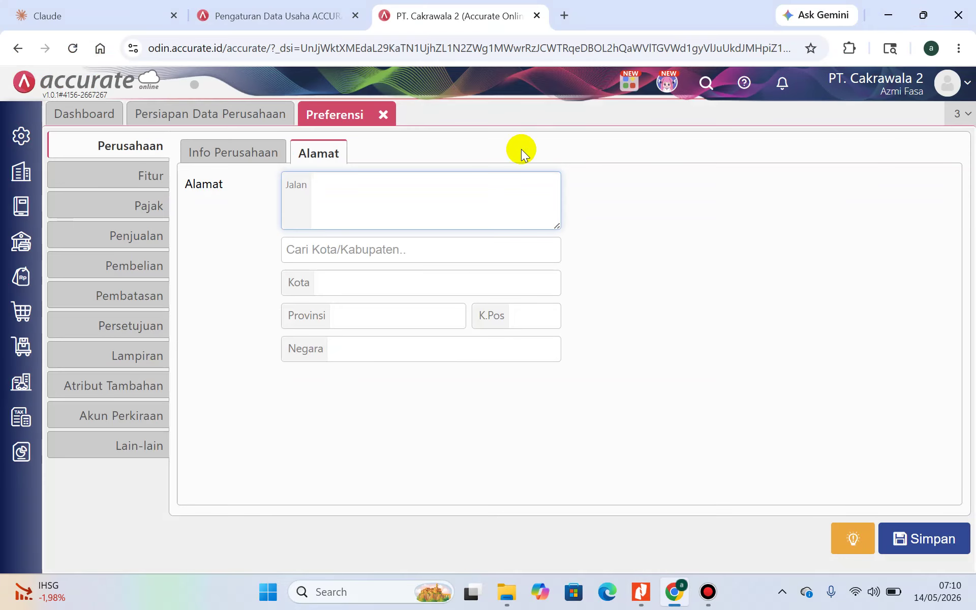
pyautogui.click(418, 259)
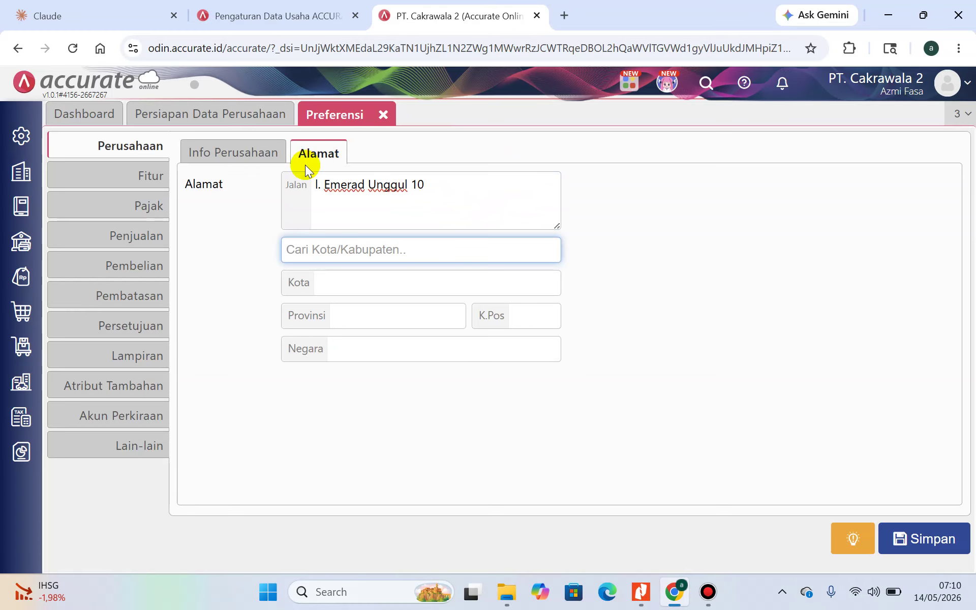
pyautogui.click(319, 186)
pyautogui.write('J')
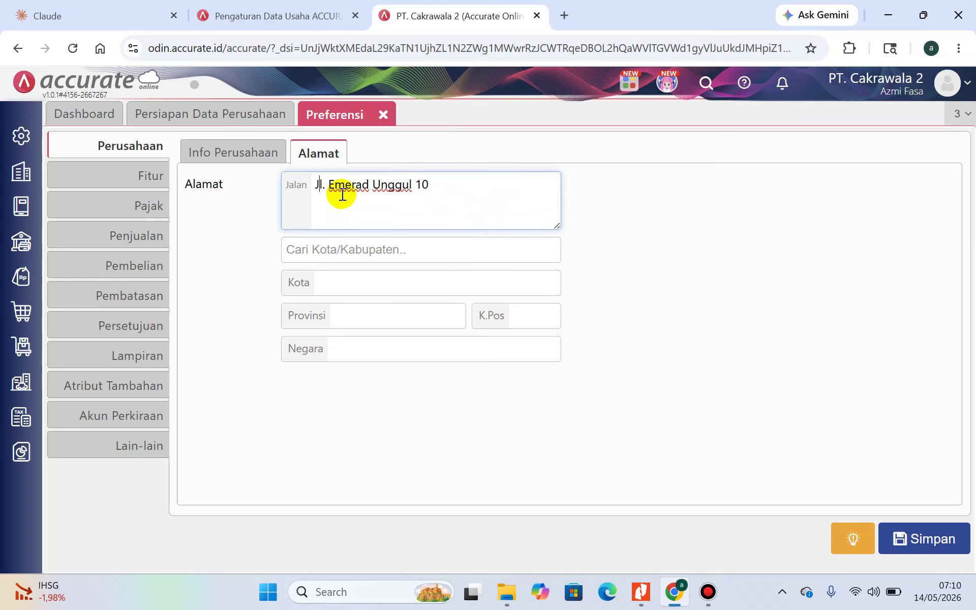
# Search 'malang' and select Kota Malang as the city
pyautogui.click(415, 244)
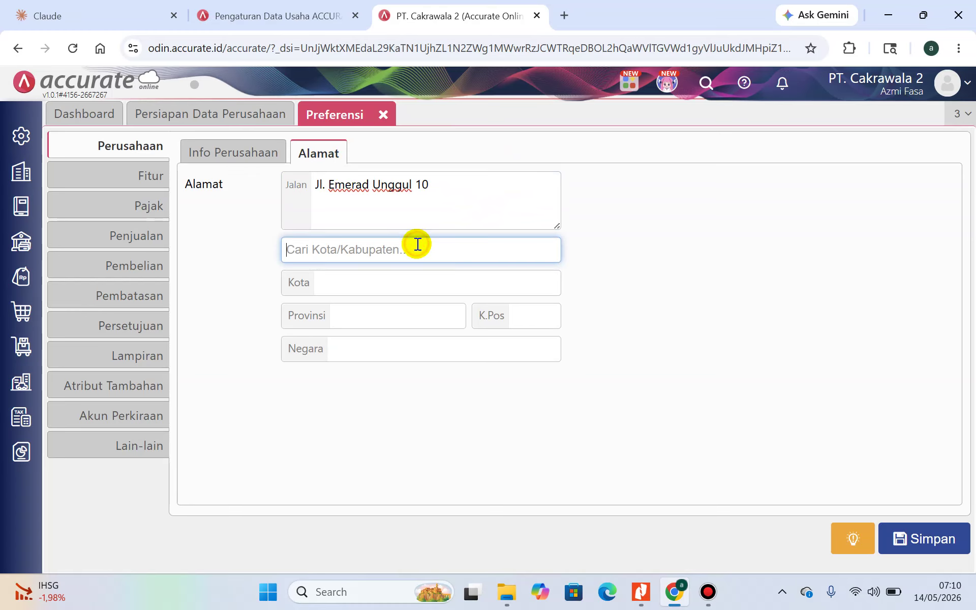
pyautogui.write('malang')
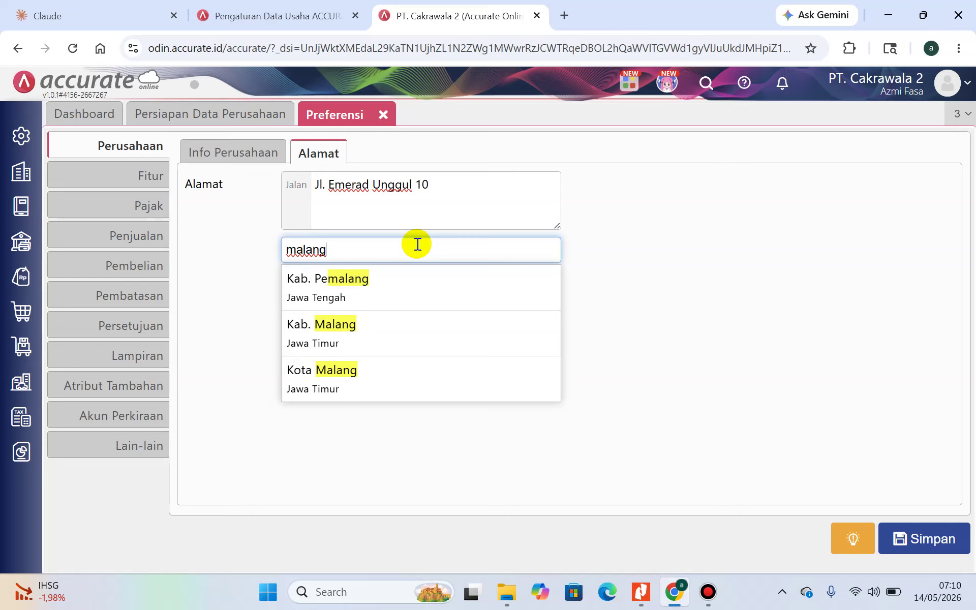
pyautogui.click(419, 378)
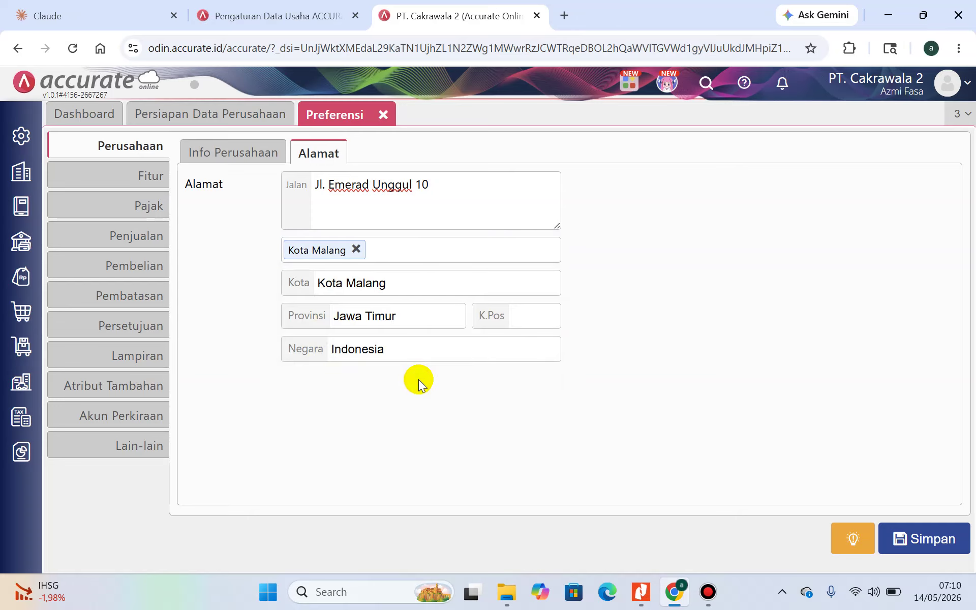
# Copy postal code 14350 from the PDF into the K.Pos field
pyautogui.click(523, 321)
pyautogui.click(640, 592)
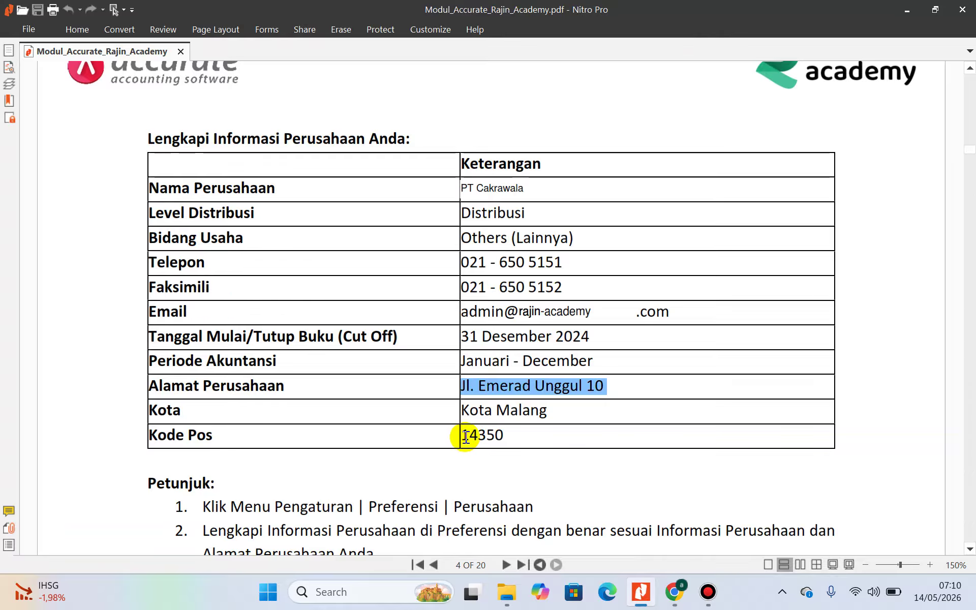
pyautogui.moveTo(462, 436); pyautogui.dragTo(518, 435)
pyautogui.hotkey('ctrl', 'c')
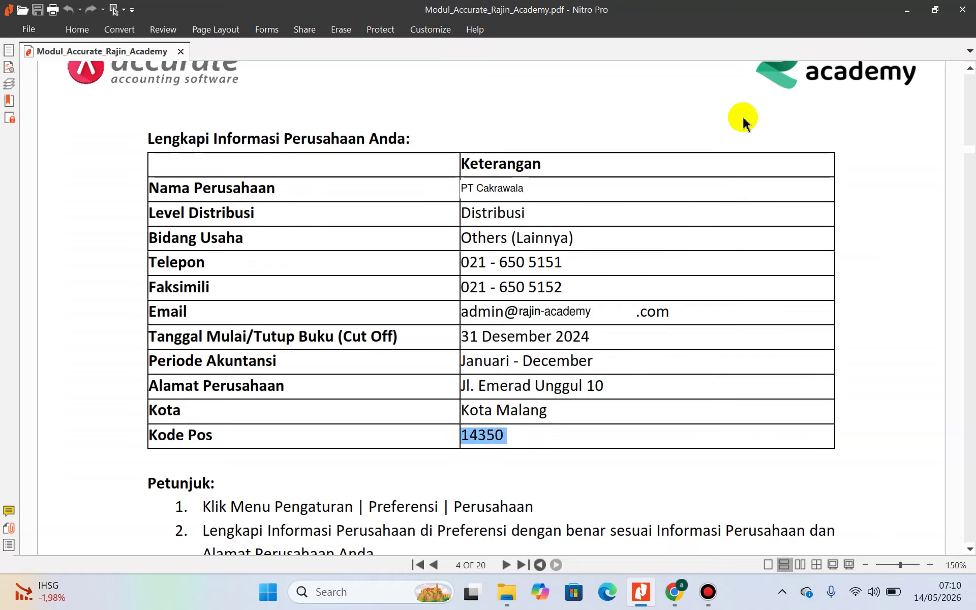
pyautogui.click(910, 15)
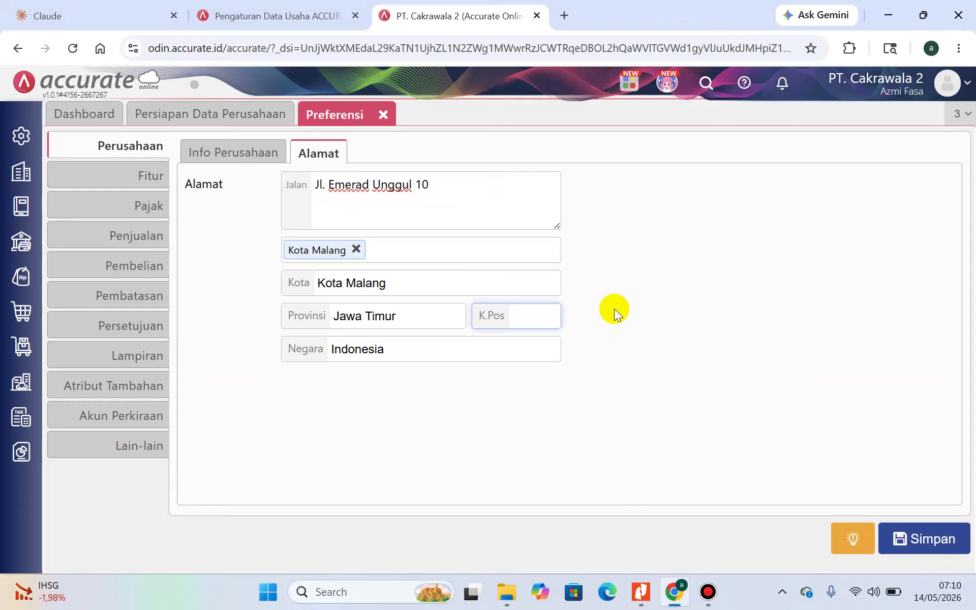
pyautogui.hotkey('ctrl', 'v')
# Try saving, dismiss the format error, and return to the Info Perusahaan form
pyautogui.click(940, 546)
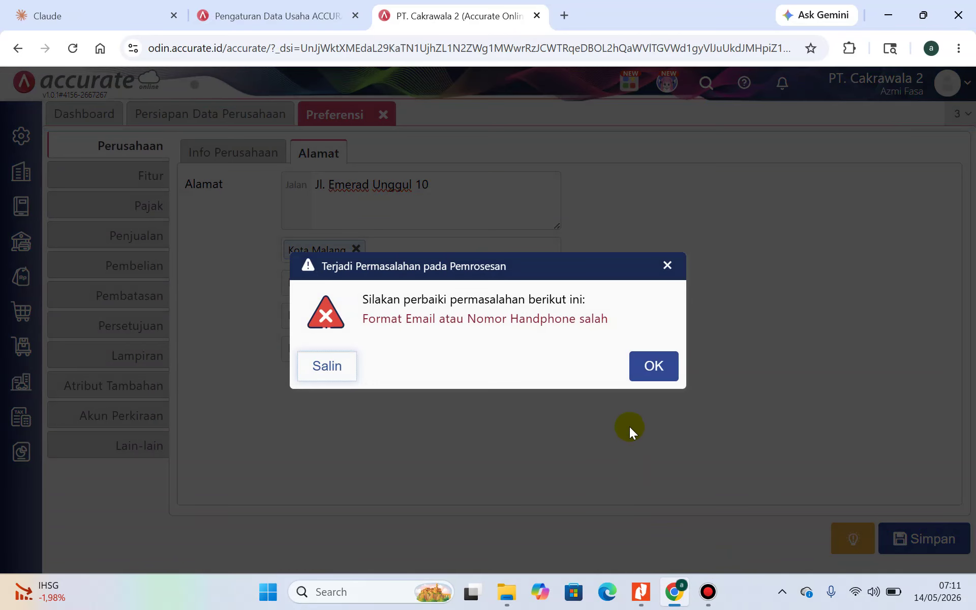
pyautogui.click(648, 367)
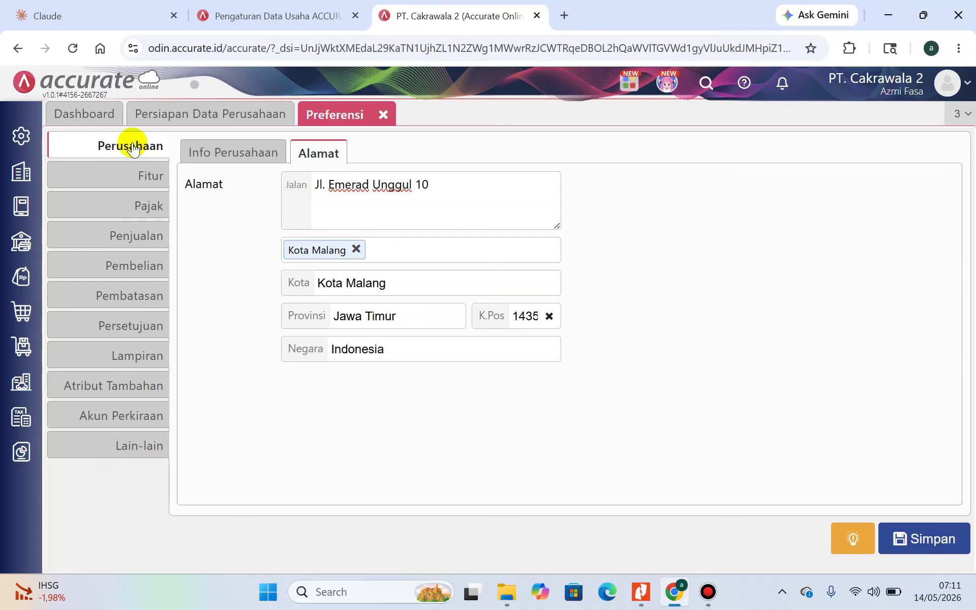
pyautogui.click(212, 152)
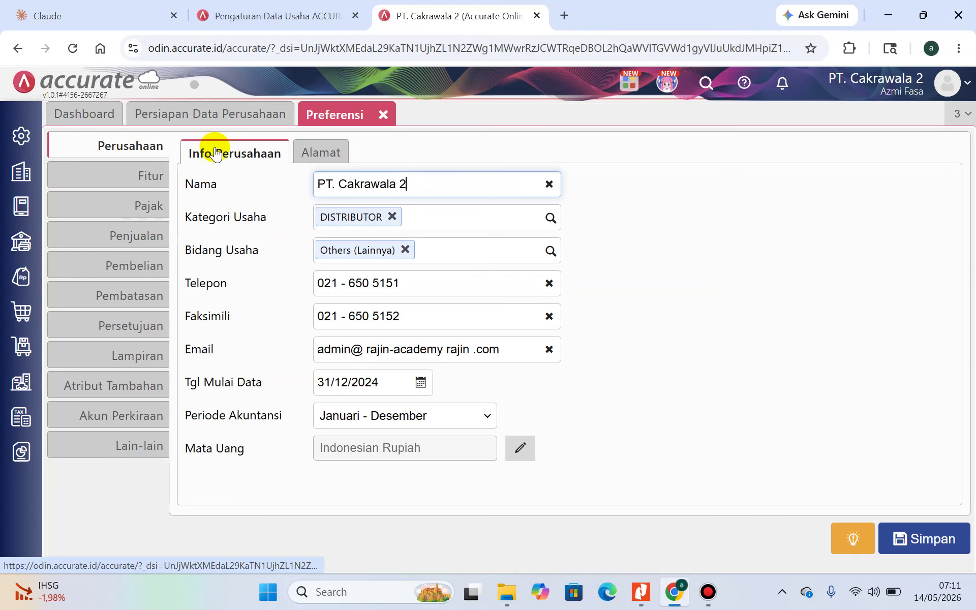
# Remove the stray spaces from the company e-mail address
pyautogui.click(371, 350)
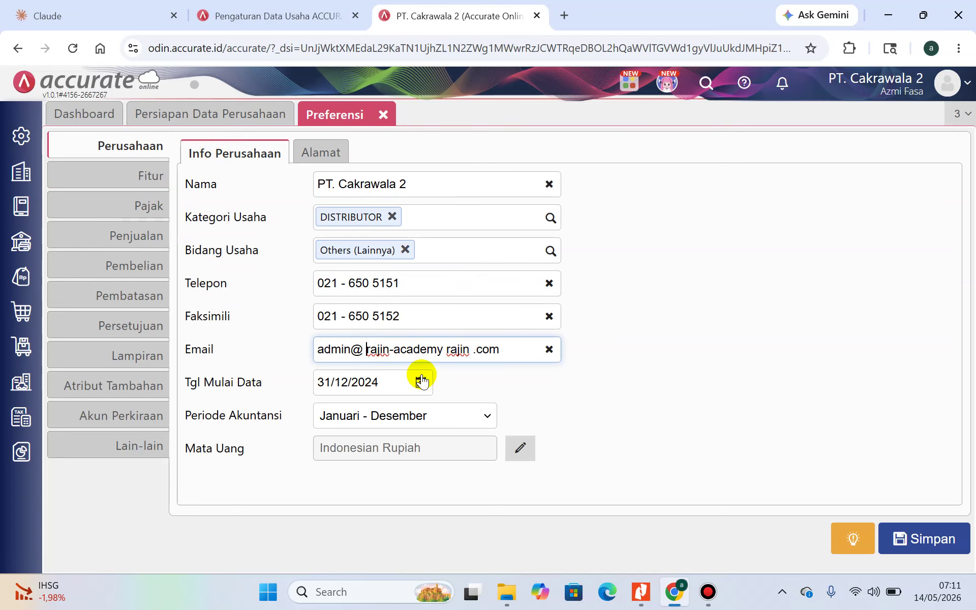
pyautogui.press('BackSpace')
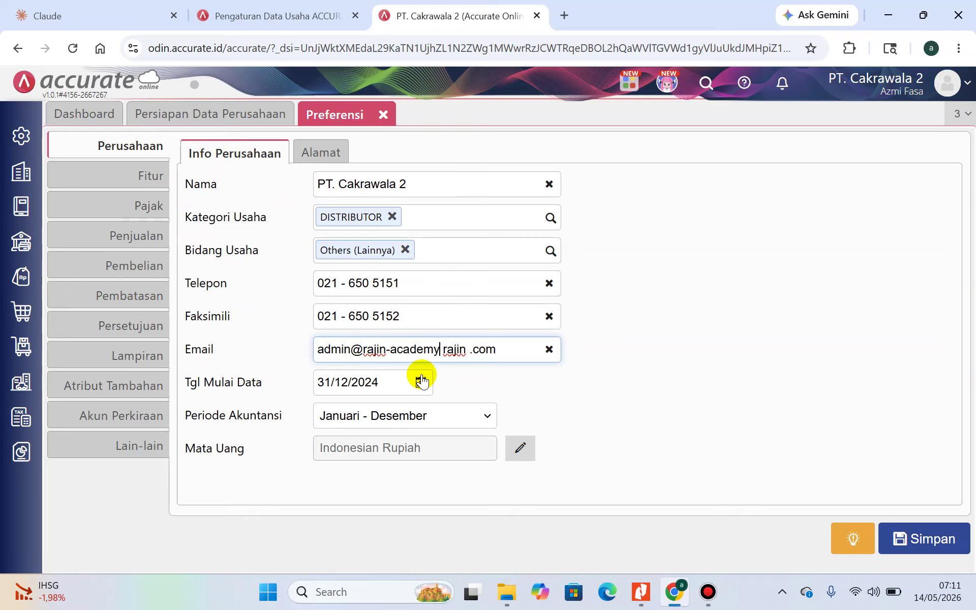
pyautogui.press('Delete')
pyautogui.press('Right')
pyautogui.press('Right')
pyautogui.press('Right')
pyautogui.press('Right')
pyautogui.press('Right')
pyautogui.press('BackSpace')
pyautogui.press('Right')
pyautogui.press('Right')
pyautogui.press('Right')
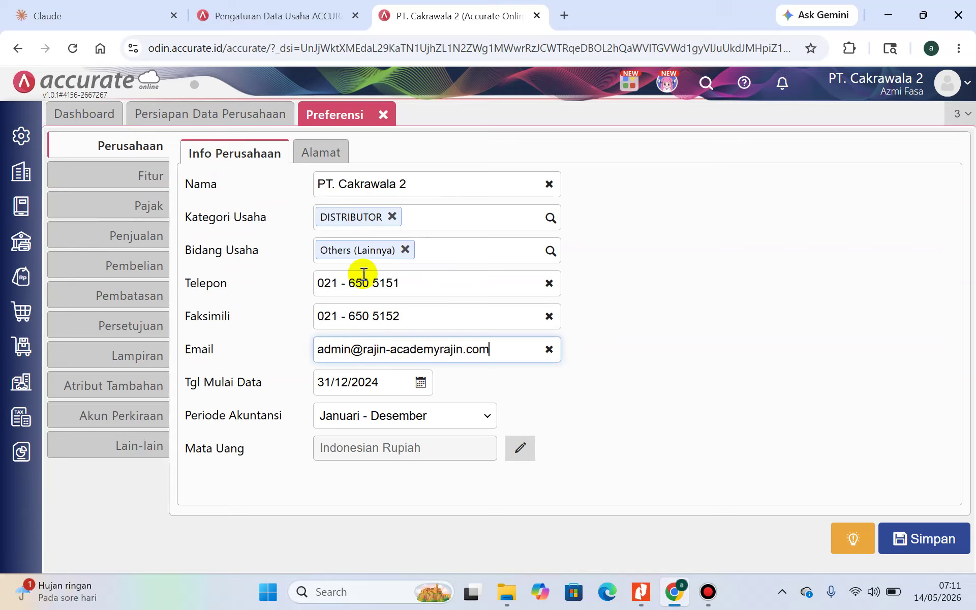
# Remove the spaces around the dashes in the fax and phone numbers, then save
pyautogui.click(340, 283)
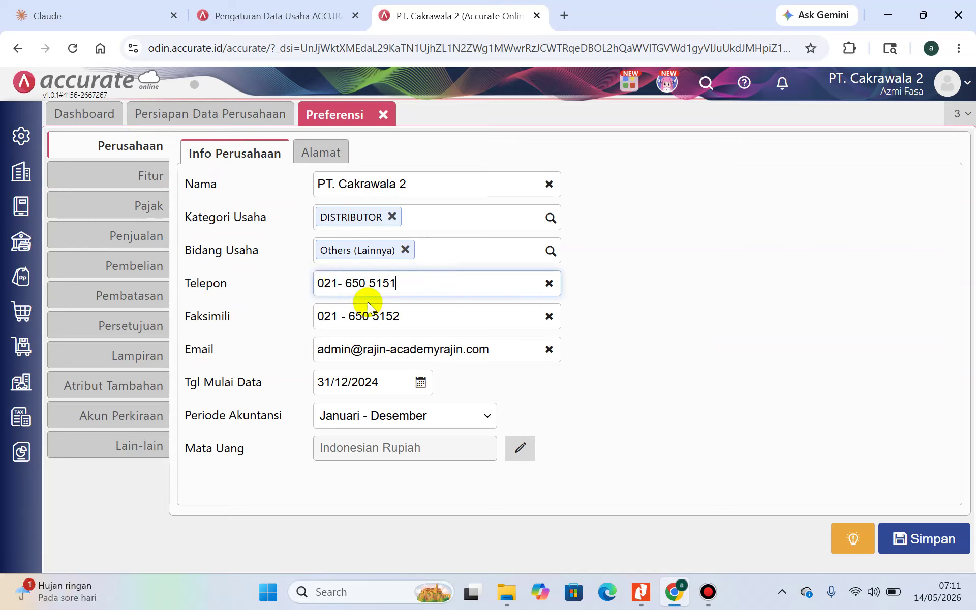
pyautogui.click(344, 317)
pyautogui.press('BackSpace')
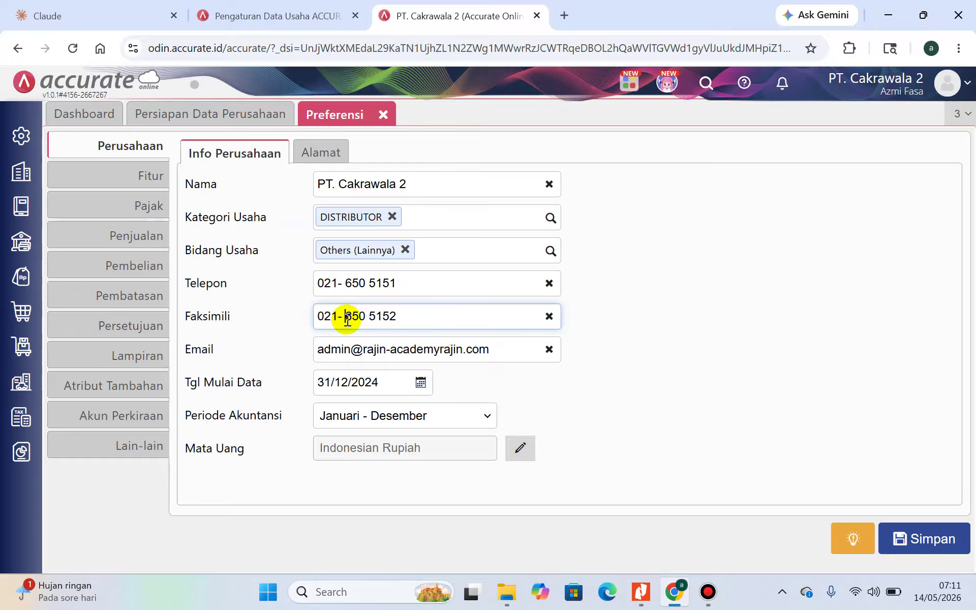
pyautogui.press('BackSpace')
pyautogui.click(352, 286)
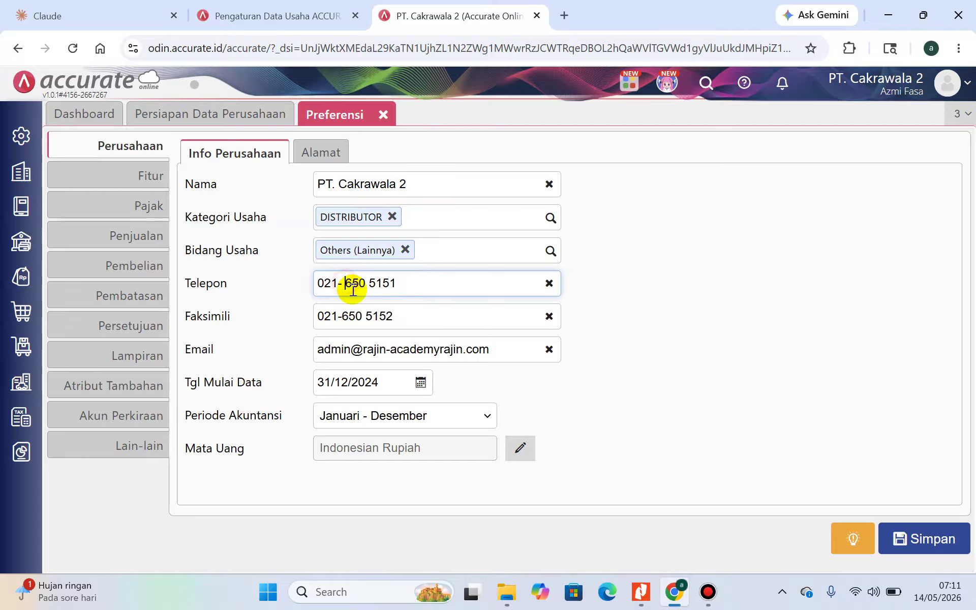
pyautogui.press('BackSpace')
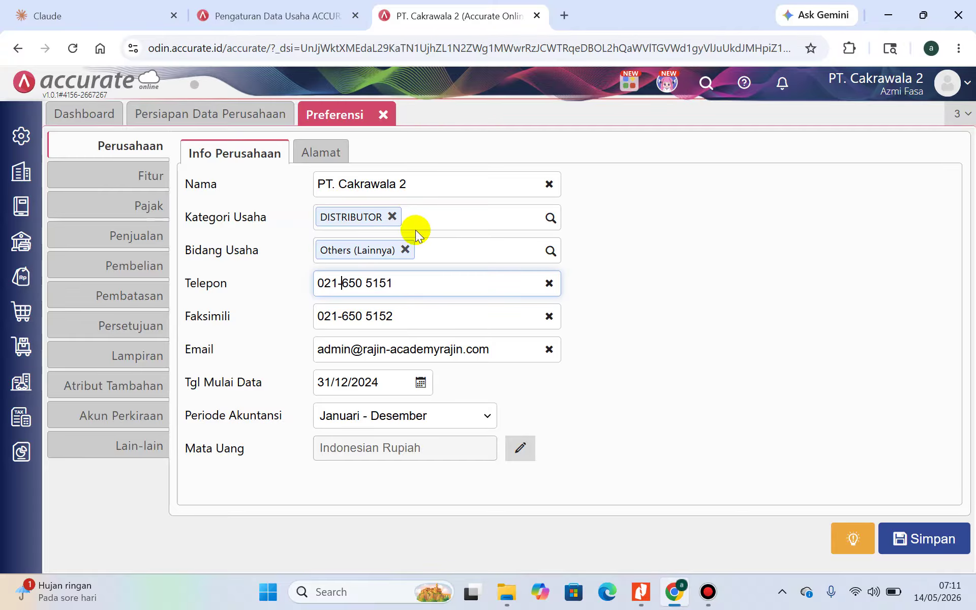
pyautogui.click(962, 540)
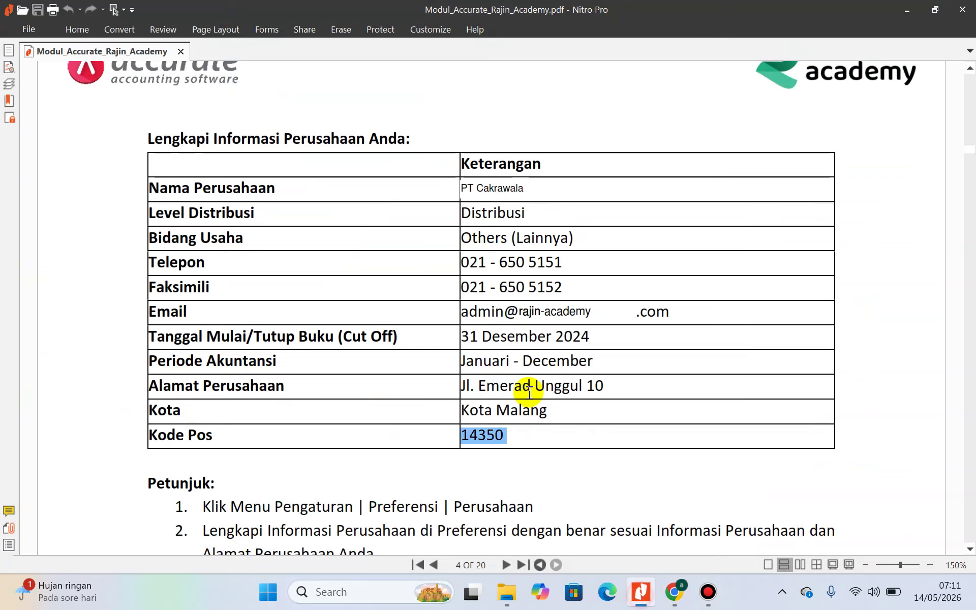
# Scroll the guide PDF down to the Fitur Dasar instructions, then go back to Accurate Online
pyautogui.click(640, 592)
pyautogui.scroll(-5, 528, 391)
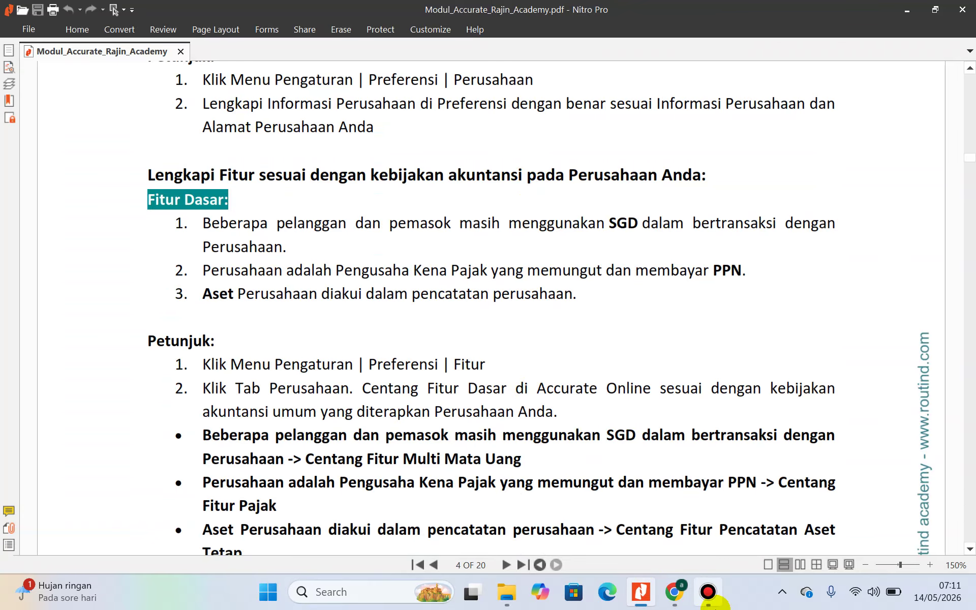
pyautogui.click(674, 591)
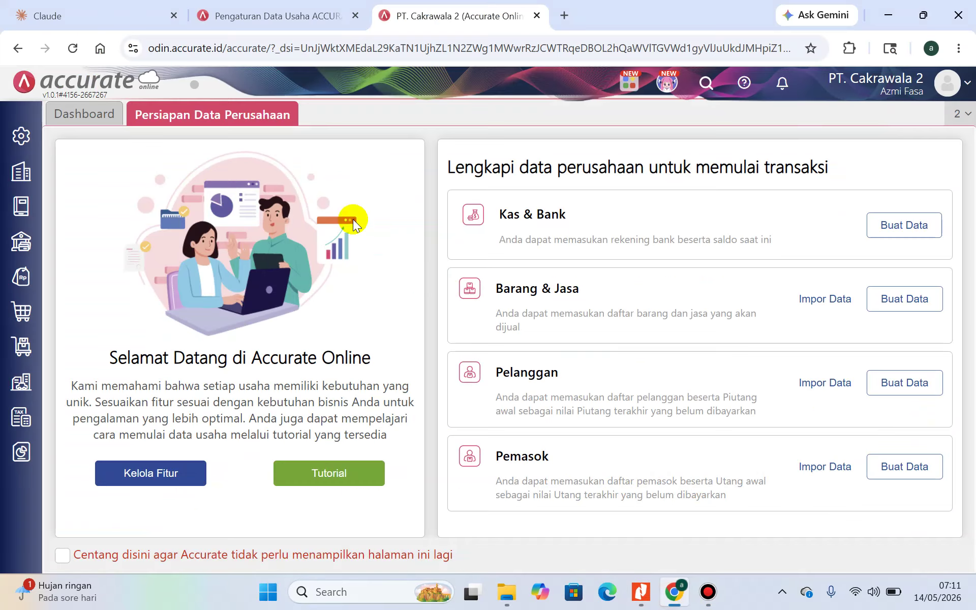
# Go to Pengaturan > Preferensi > Fitur, then scroll the guide PDF's feature instructions
pyautogui.click(20, 135)
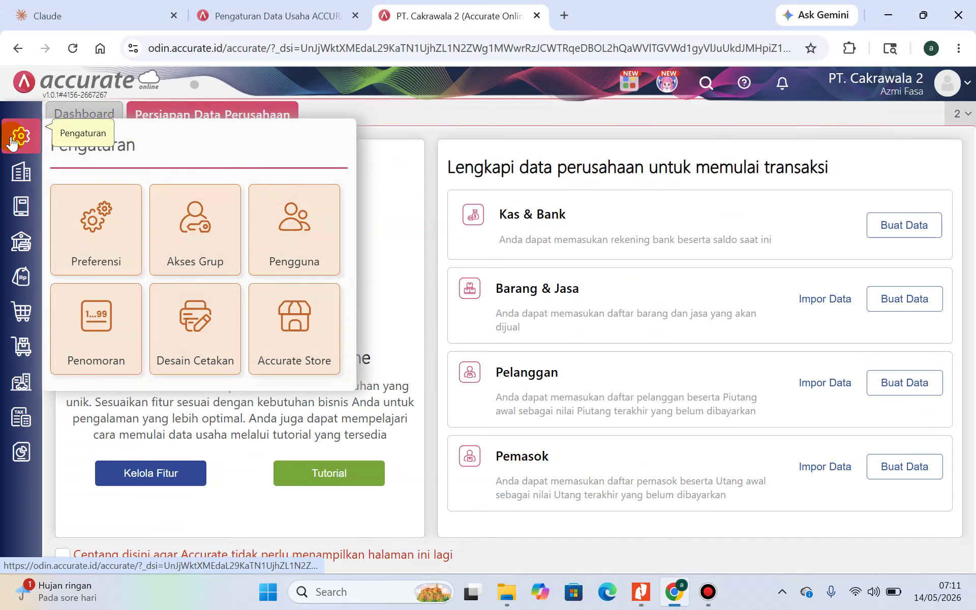
pyautogui.click(84, 224)
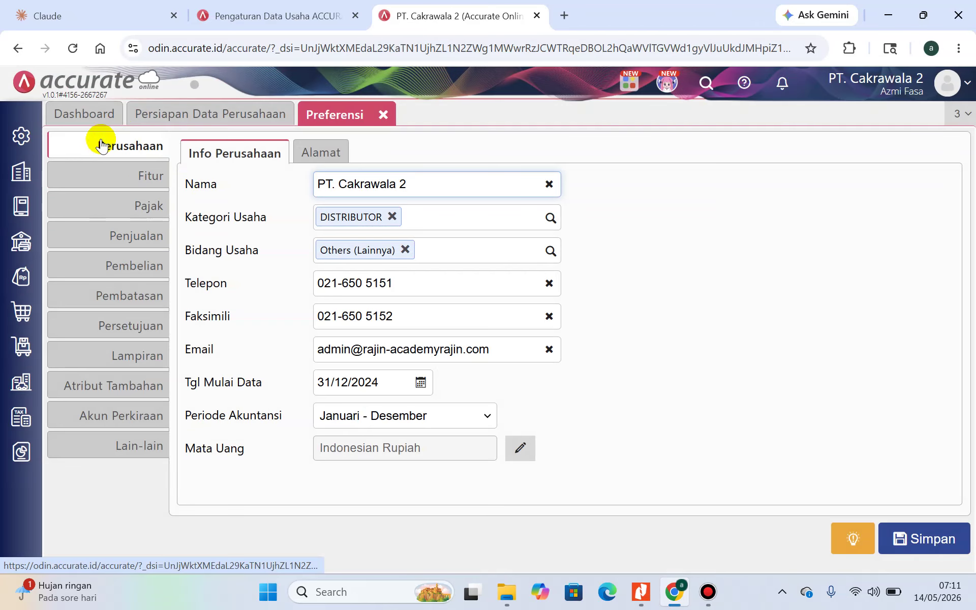
pyautogui.click(30, 139)
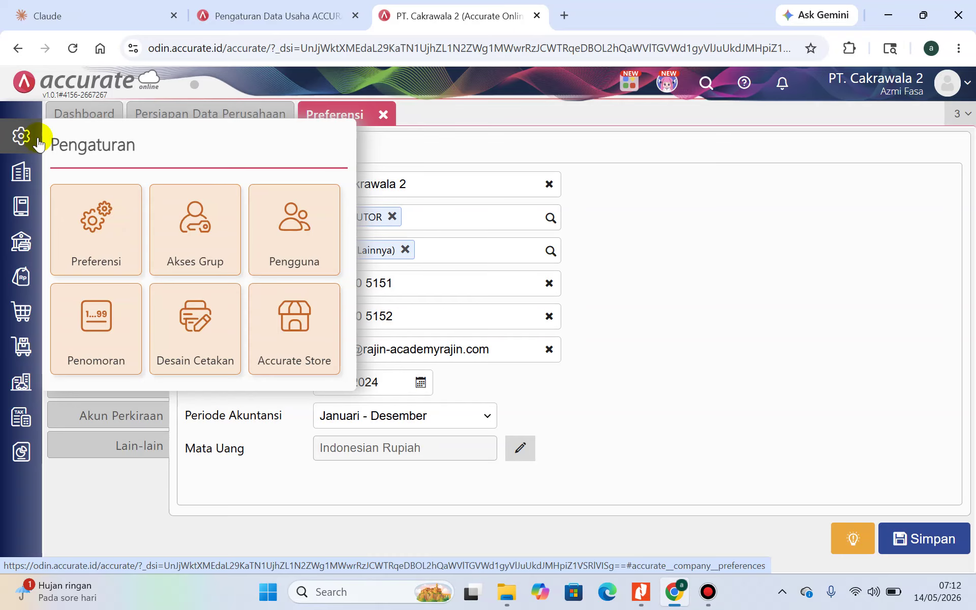
pyautogui.click(468, 108)
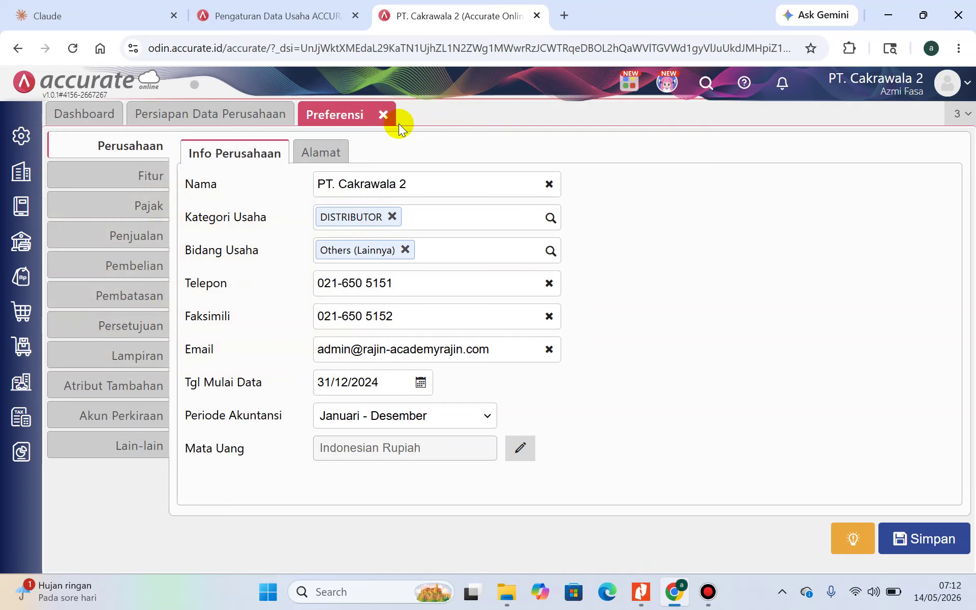
pyautogui.click(150, 178)
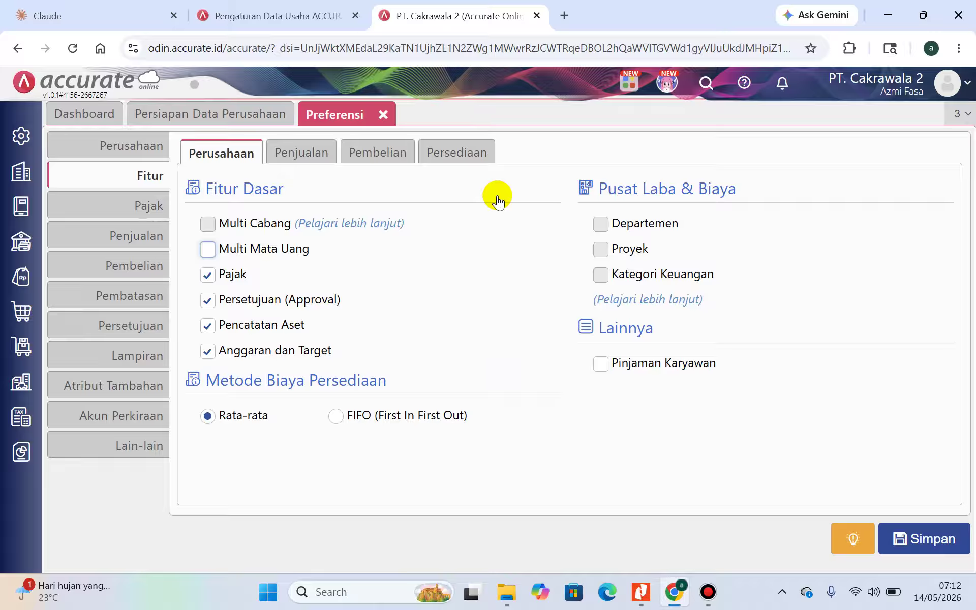
pyautogui.click(639, 583)
pyautogui.scroll(-3, 398, 405)
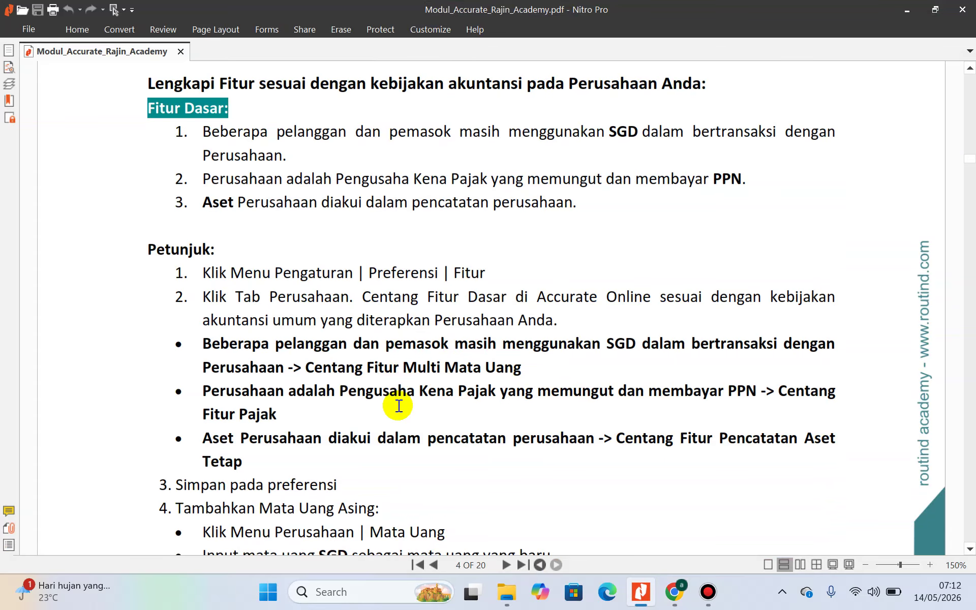
# Scroll the guide's feature instructions back up, then return to Accurate Online's Fitur page
pyautogui.scroll(1, 398, 406)
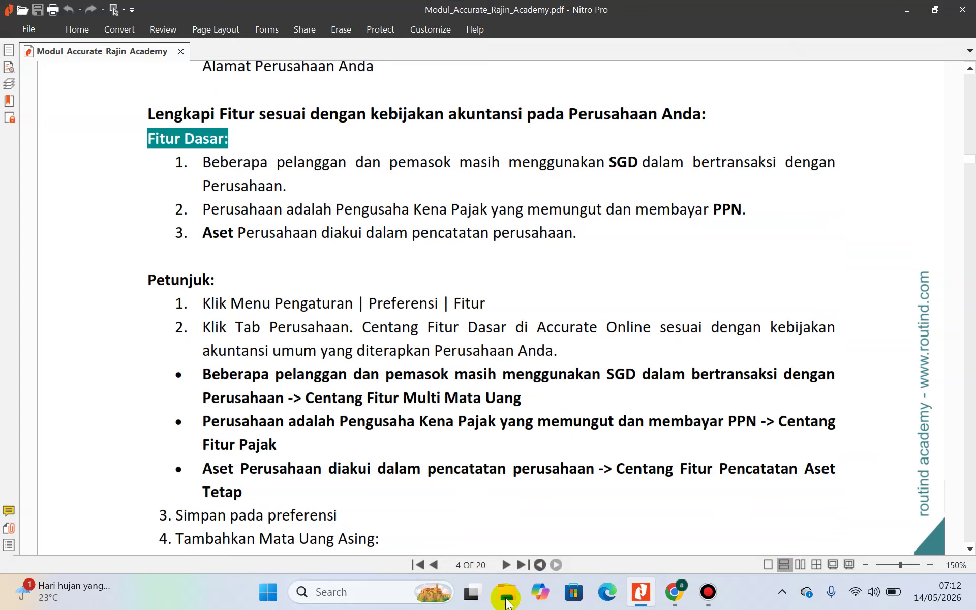
pyautogui.click(674, 592)
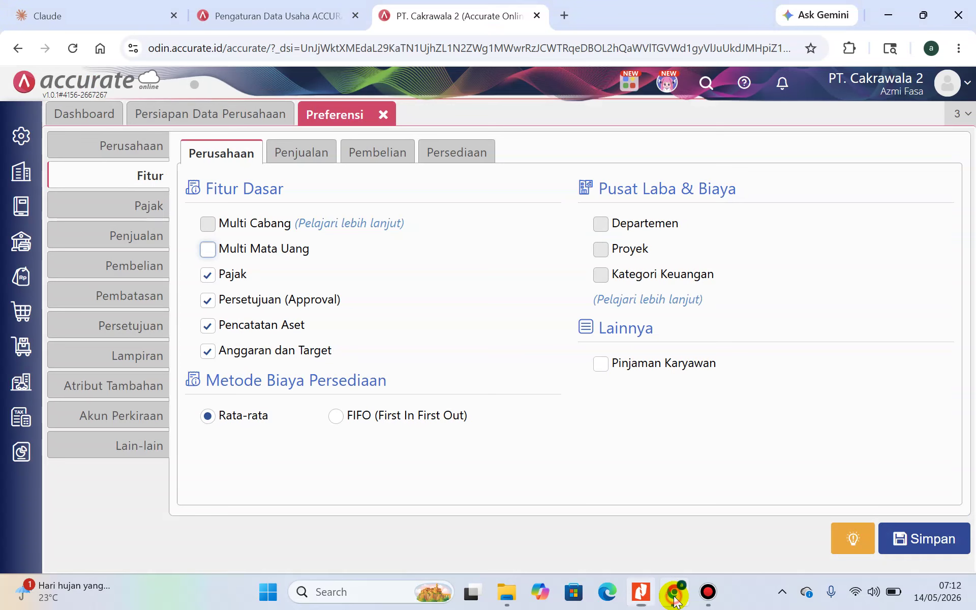
# Tick Multi Mata Uang under Fitur Dasar, checking it against the guide PDF
pyautogui.click(209, 251)
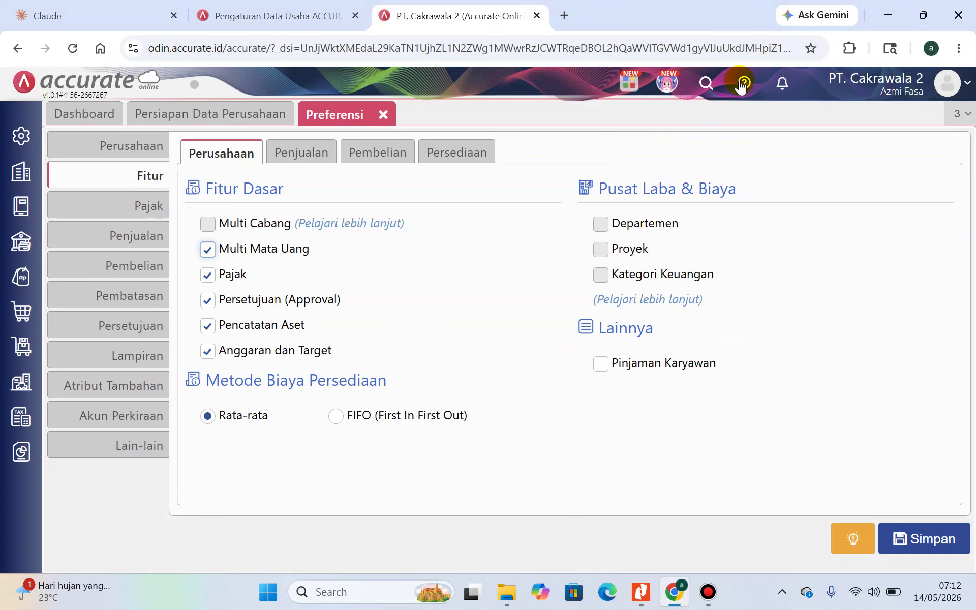
pyautogui.click(639, 592)
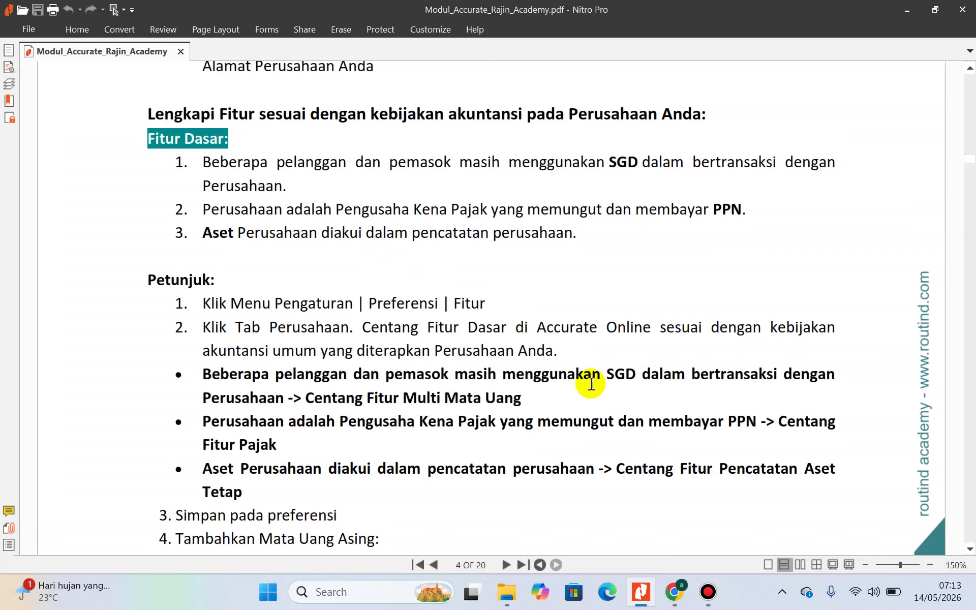
pyautogui.moveTo(684, 603)
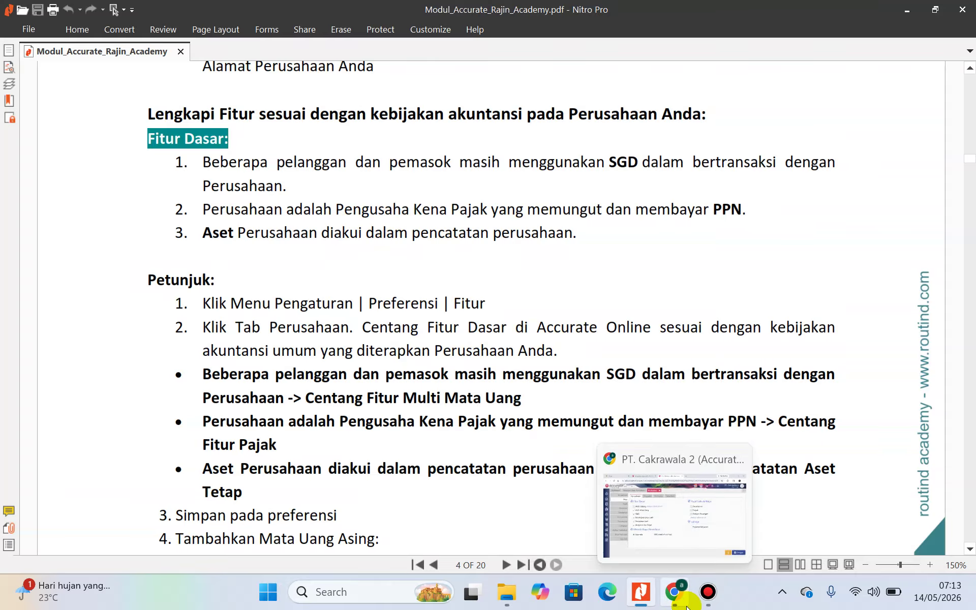
pyautogui.click(685, 604)
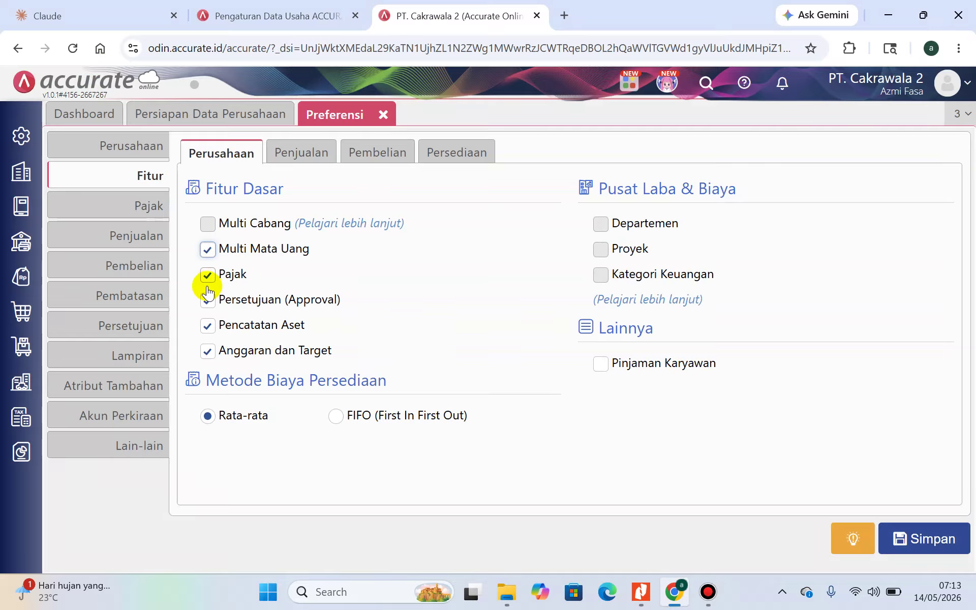
pyautogui.click(650, 592)
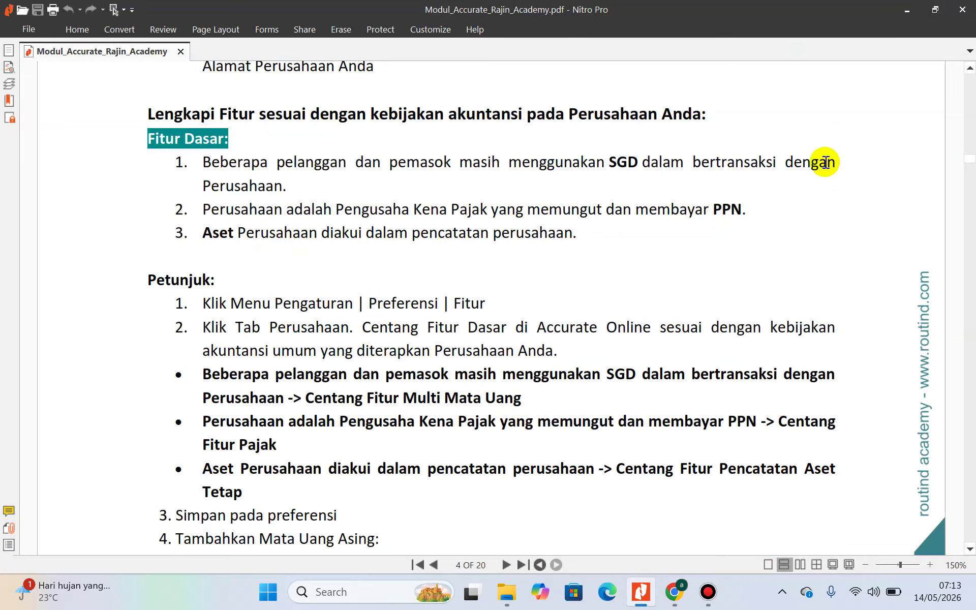
pyautogui.click(907, 10)
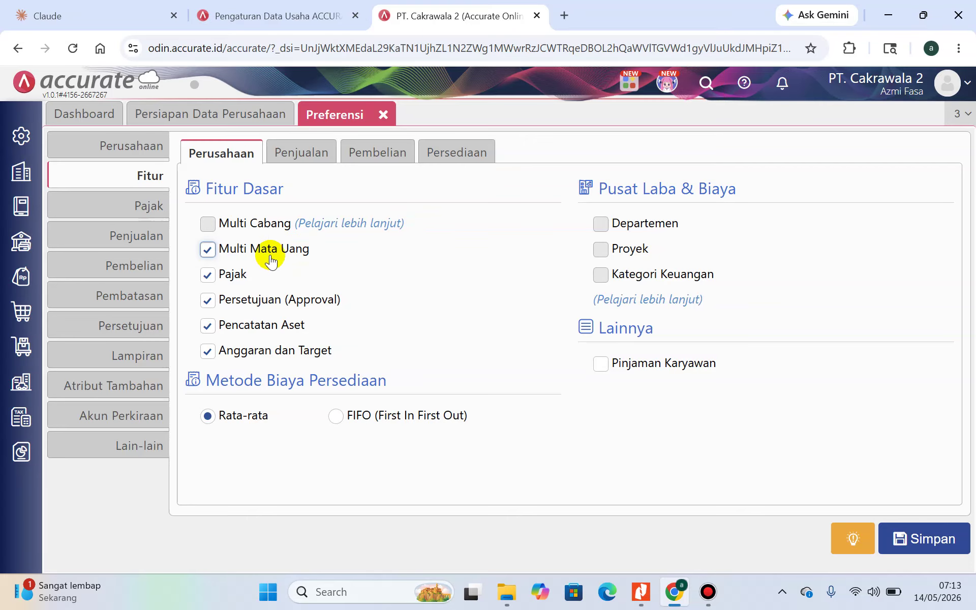
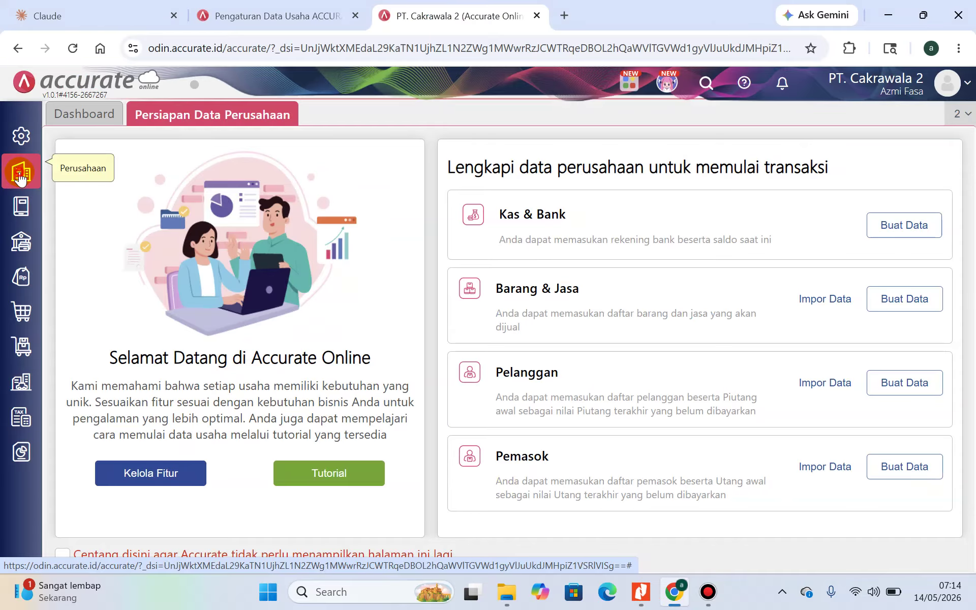
# Add Singapore Dollar (SGD) from Perusahaan > Mata Uang, save it, and view the currency list
pyautogui.click(20, 175)
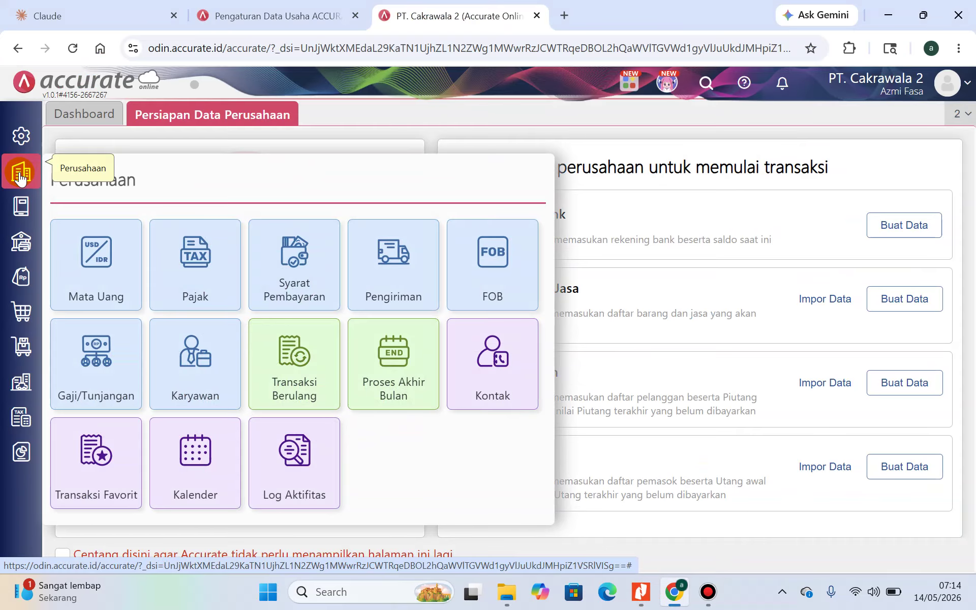
pyautogui.click(80, 255)
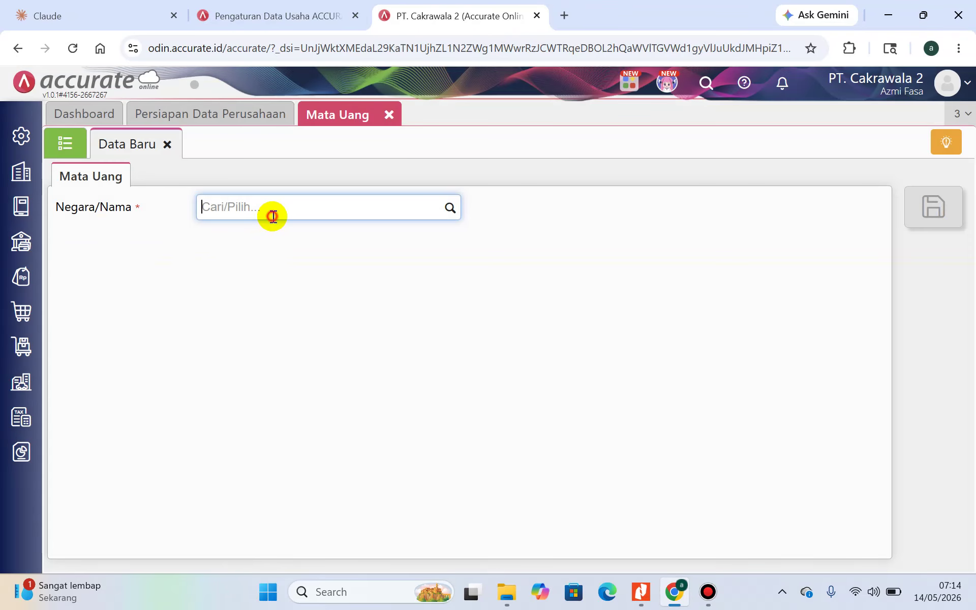
pyautogui.click(273, 216)
pyautogui.write('singa')
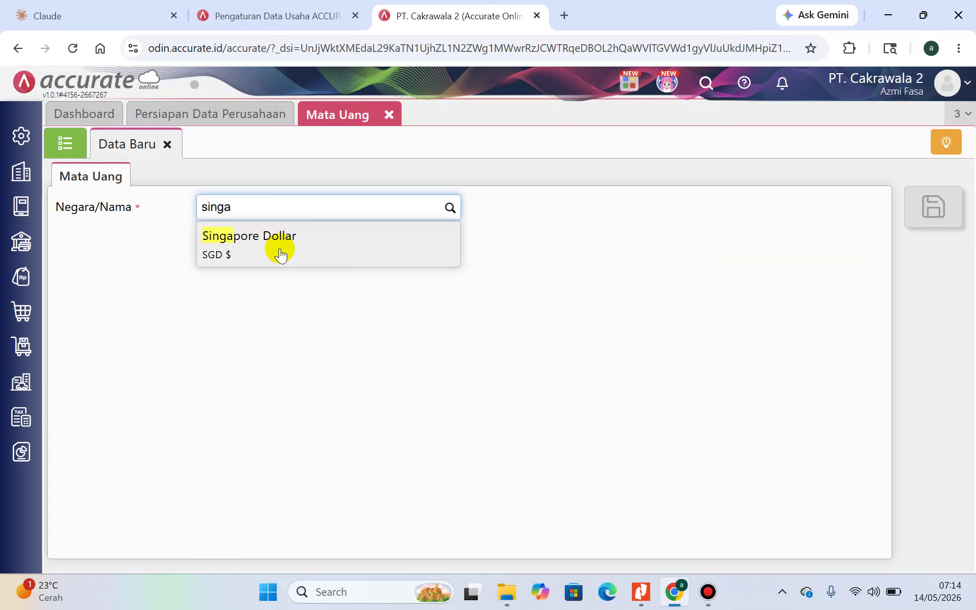
pyautogui.click(279, 247)
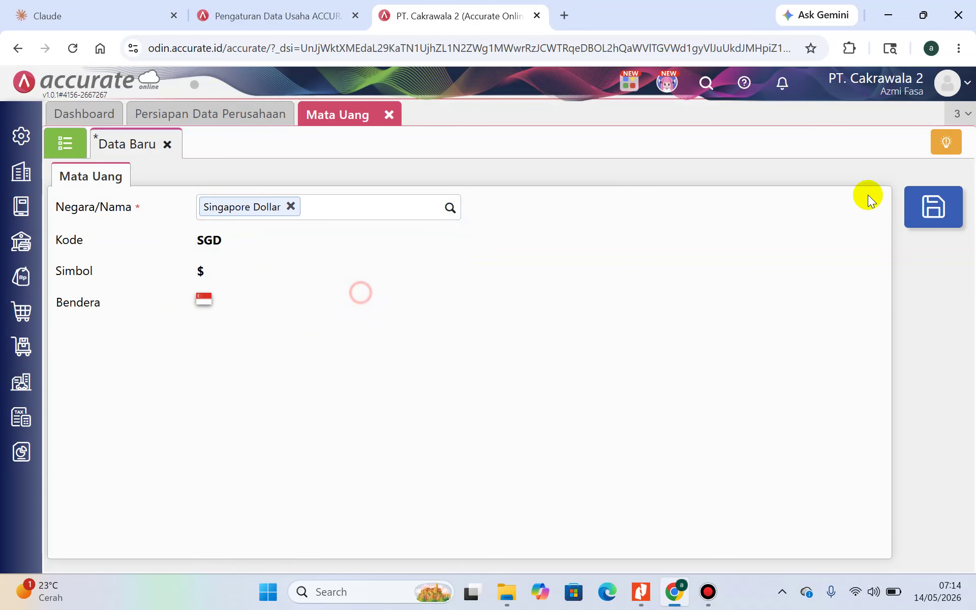
pyautogui.click(933, 208)
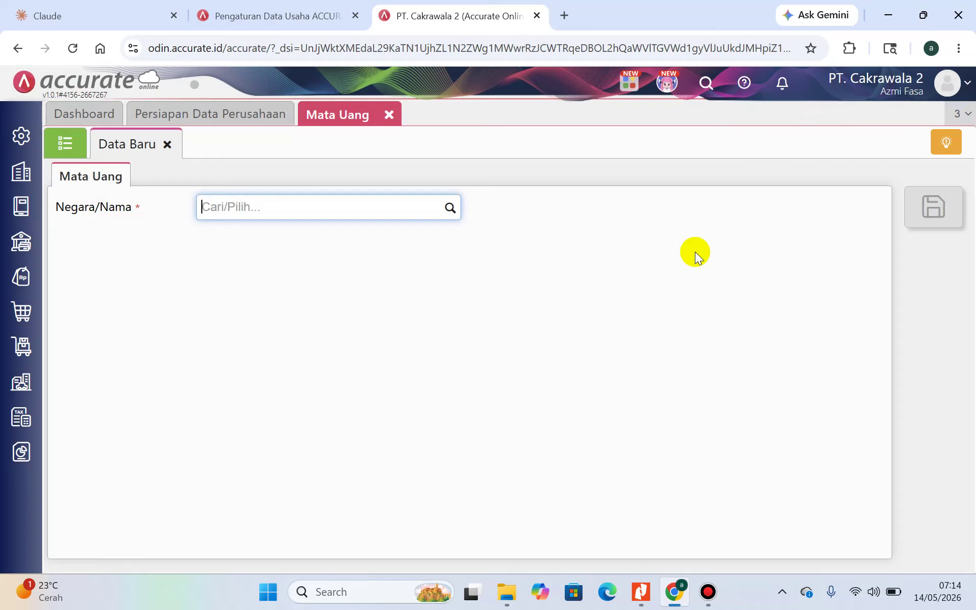
pyautogui.click(63, 143)
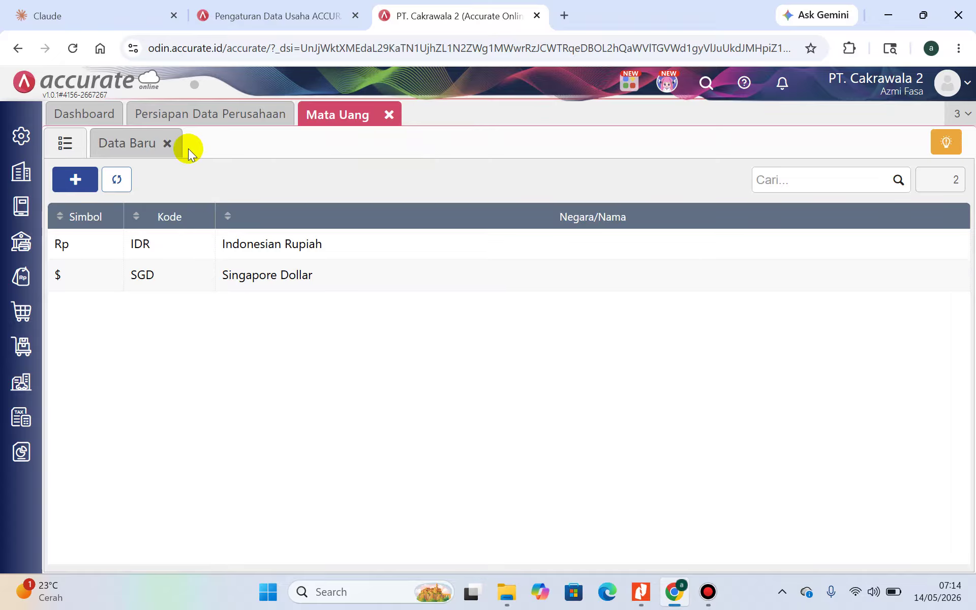
# Close the currency page and confirm Perusahaan > Pajak lists Pajak Pertambahan Nilai at 11%
pyautogui.click(389, 115)
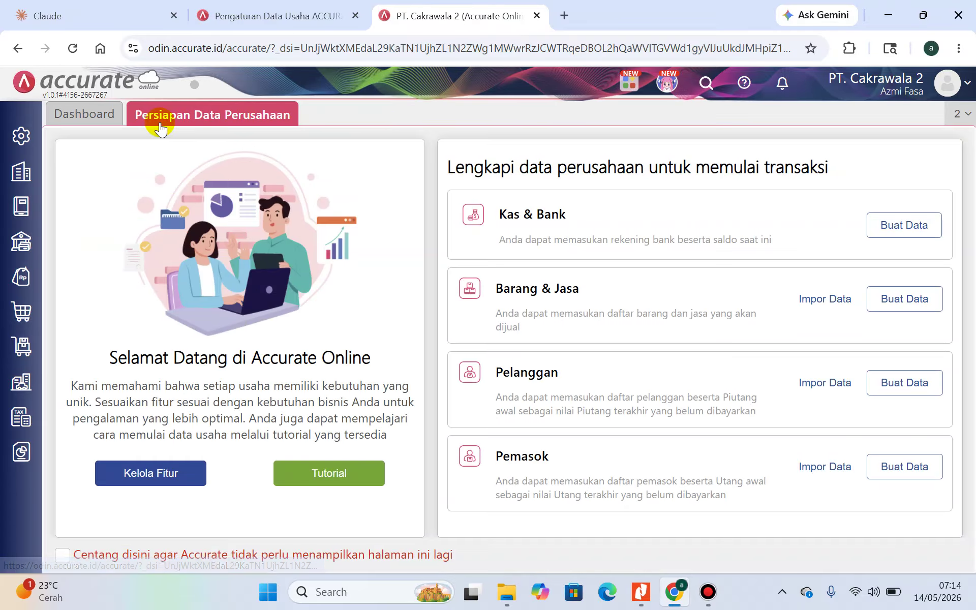
pyautogui.click(25, 185)
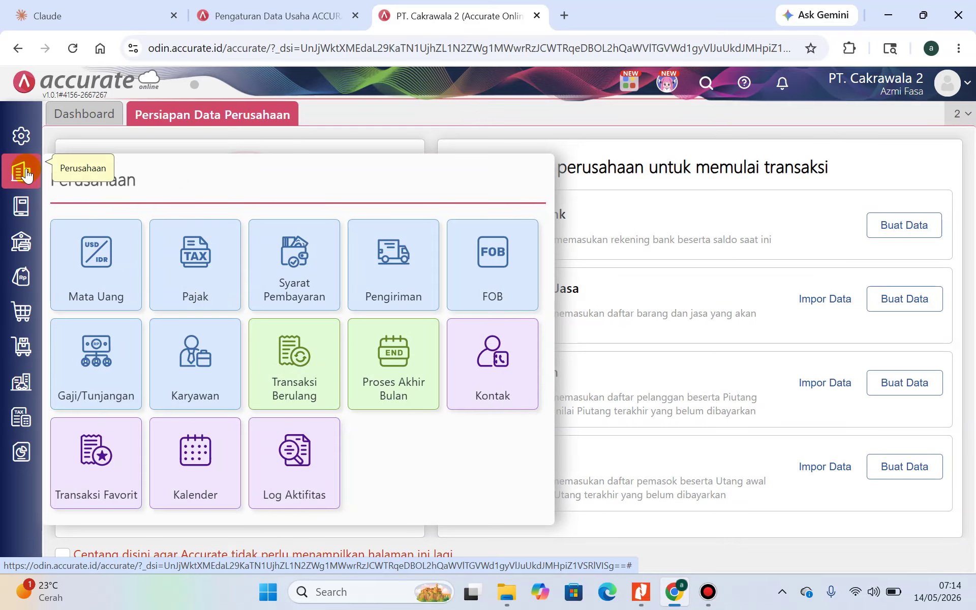
pyautogui.click(216, 269)
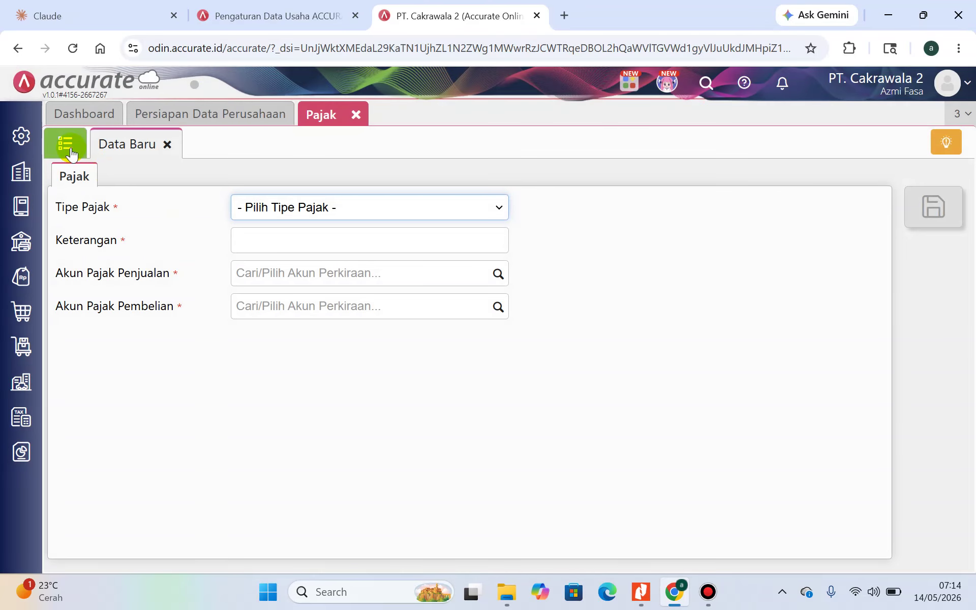
pyautogui.click(65, 144)
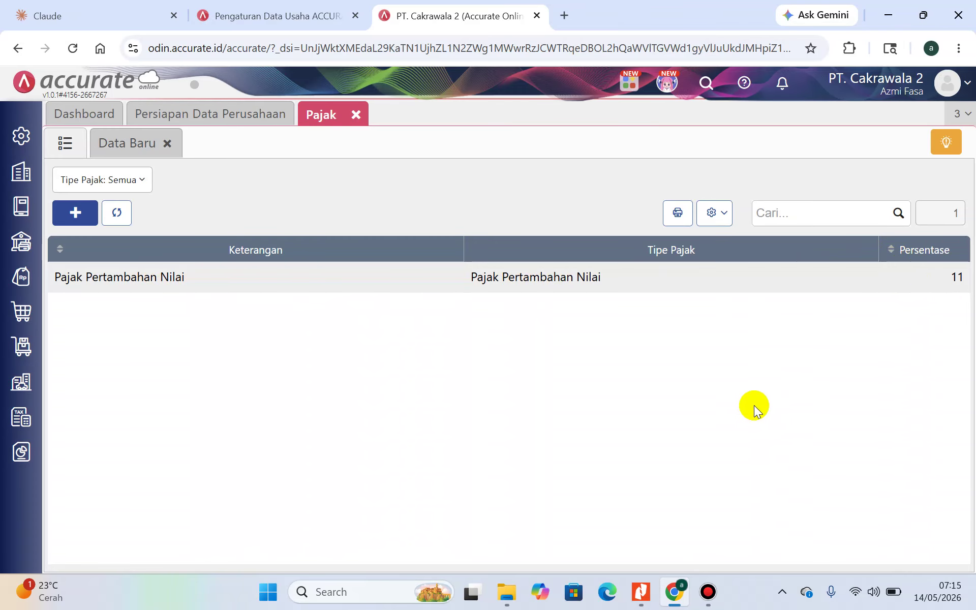
pyautogui.click(640, 591)
# Scroll the guide PDF to page 5's Penjualan instructions, then return to Accurate's tax list
pyautogui.scroll(-3, 490, 419)
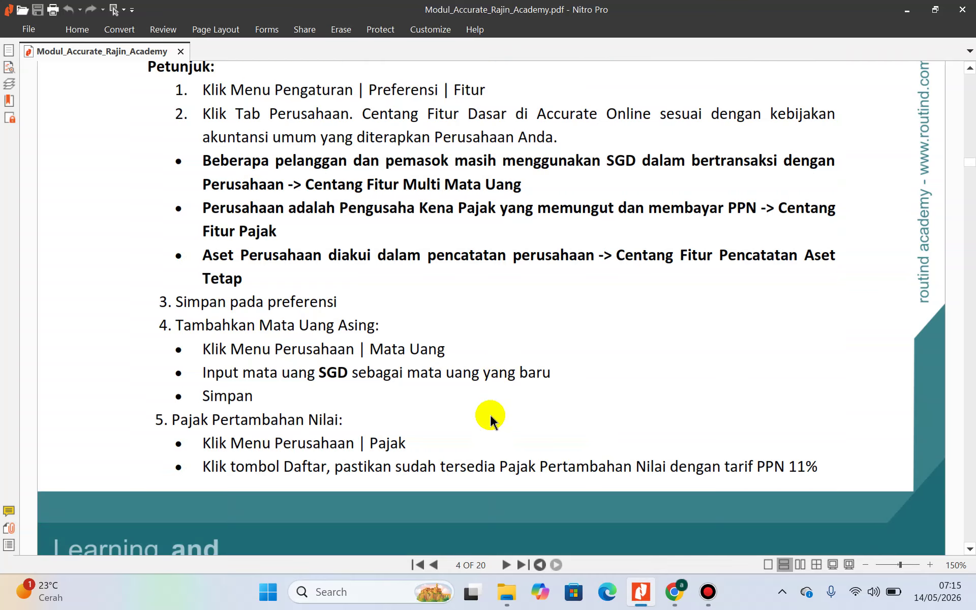
pyautogui.scroll(-8, 490, 420)
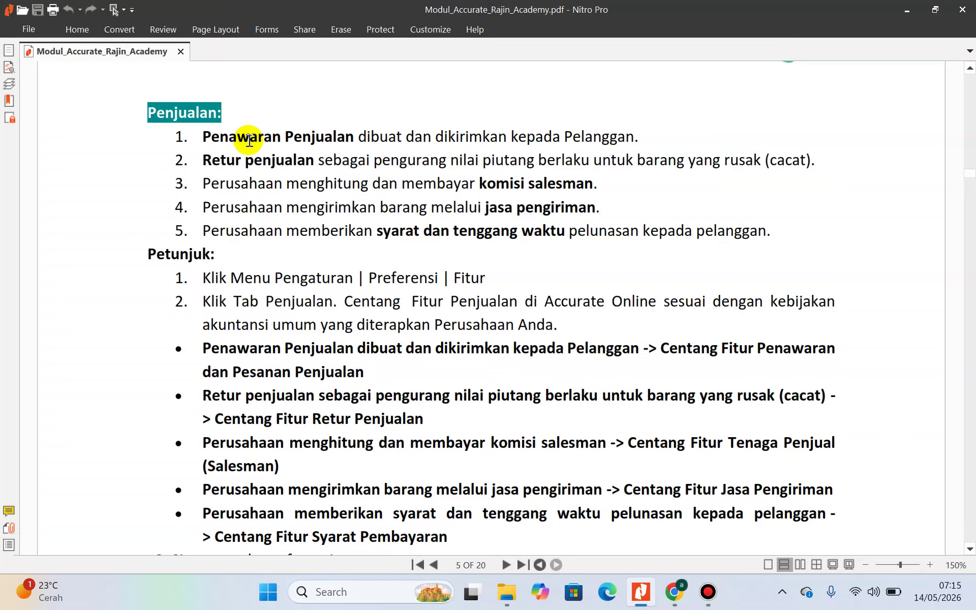
pyautogui.click(672, 605)
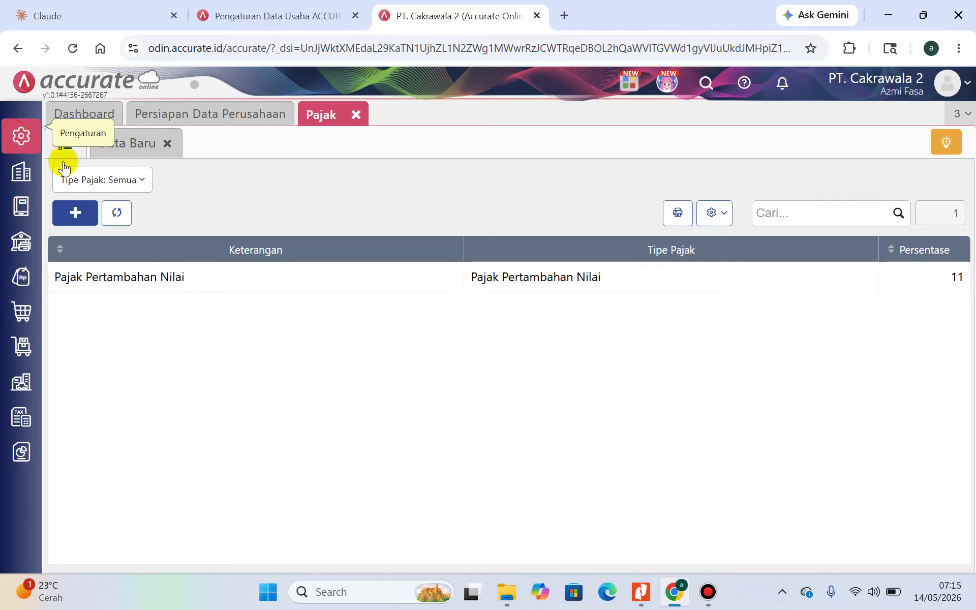
pyautogui.click(640, 593)
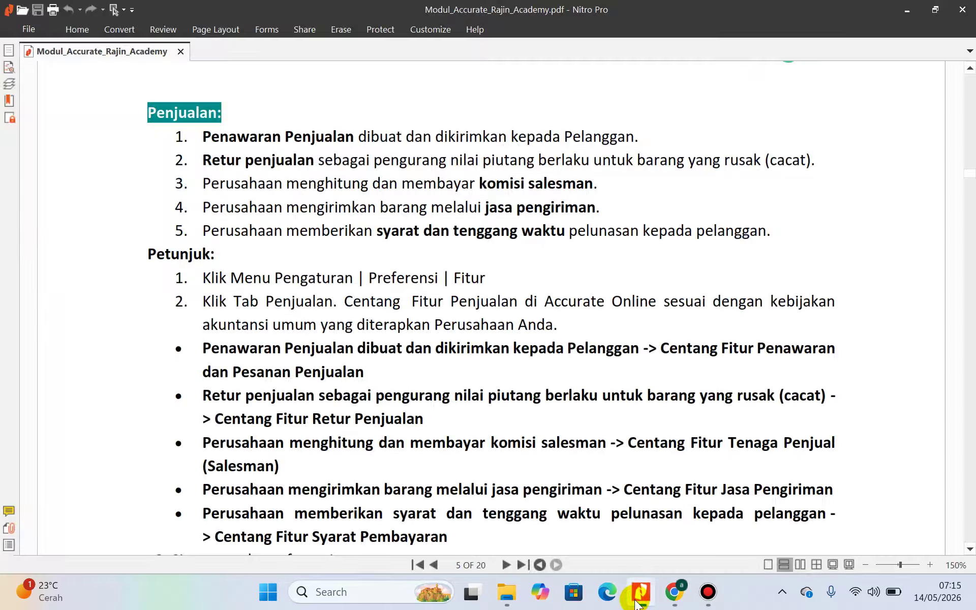
pyautogui.click(637, 601)
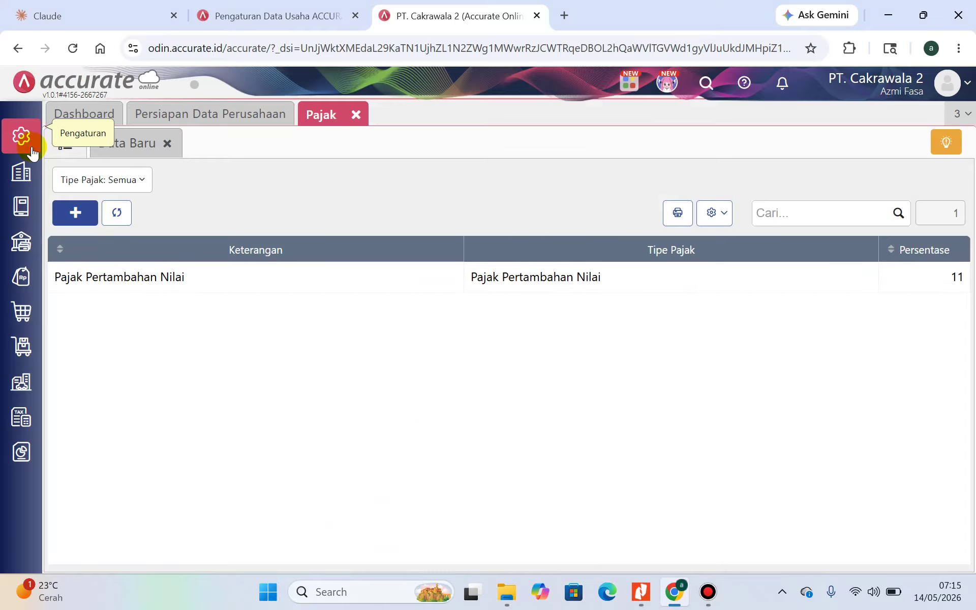
# Show the Penjualan features under Pengaturan > Preferensi > Fitur and compare them with the guide
pyautogui.click(30, 148)
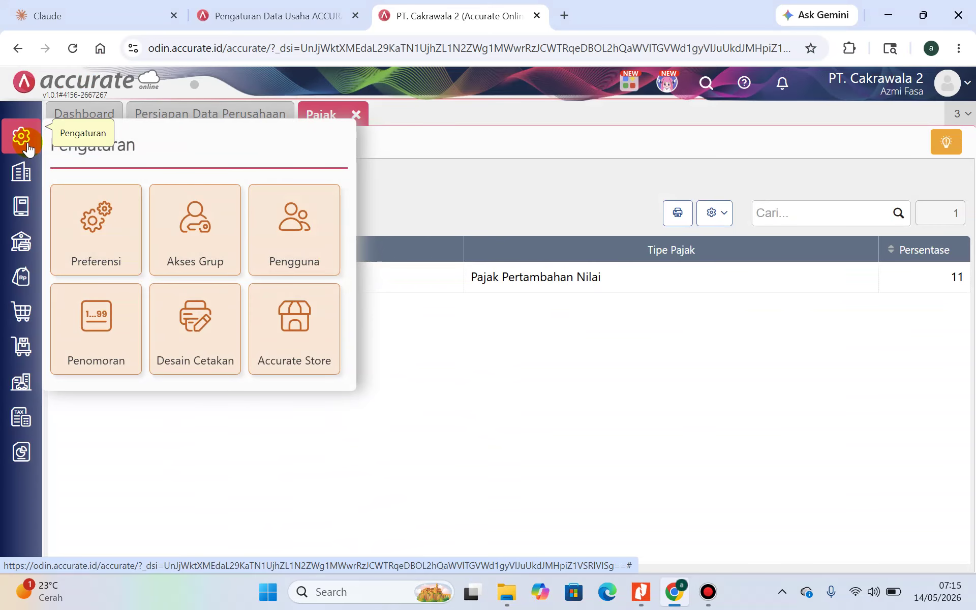
pyautogui.click(91, 235)
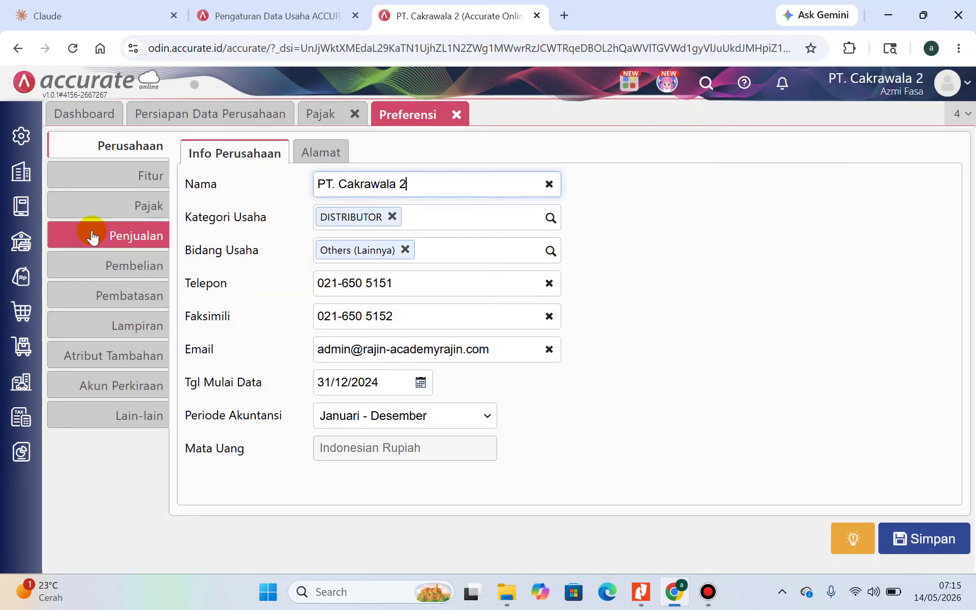
pyautogui.click(147, 170)
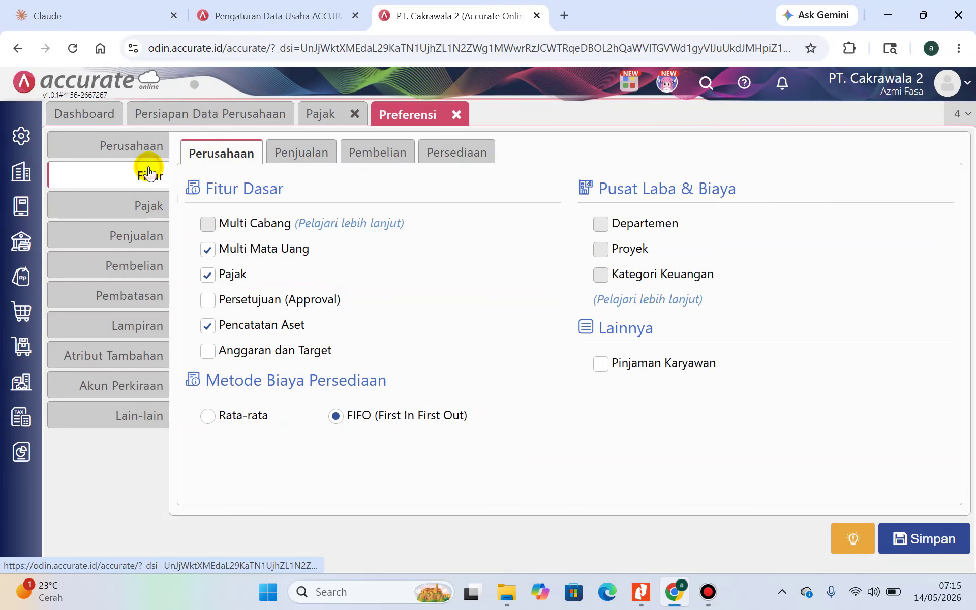
pyautogui.click(302, 153)
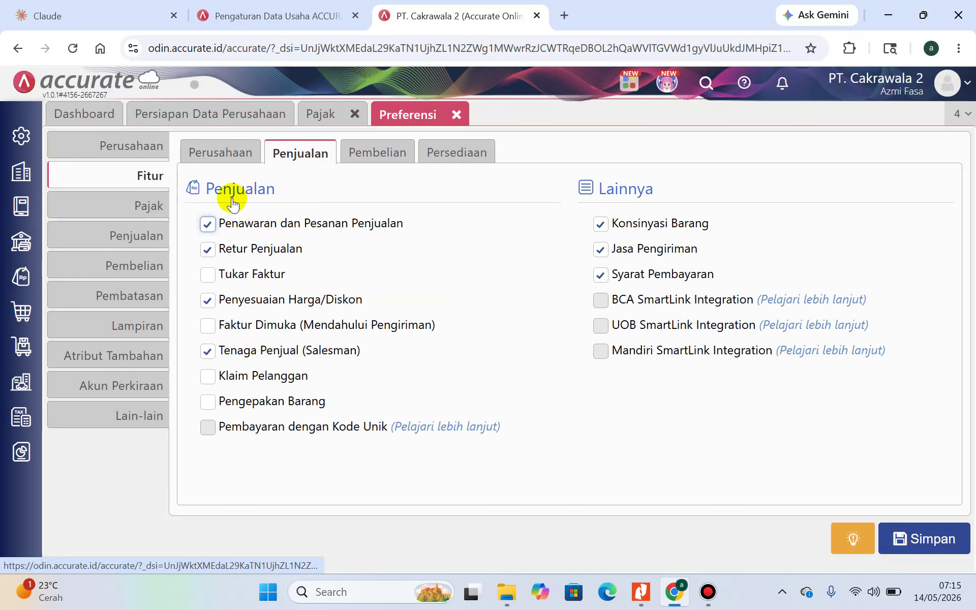
pyautogui.doubleClick(210, 229)
pyautogui.click(477, 242)
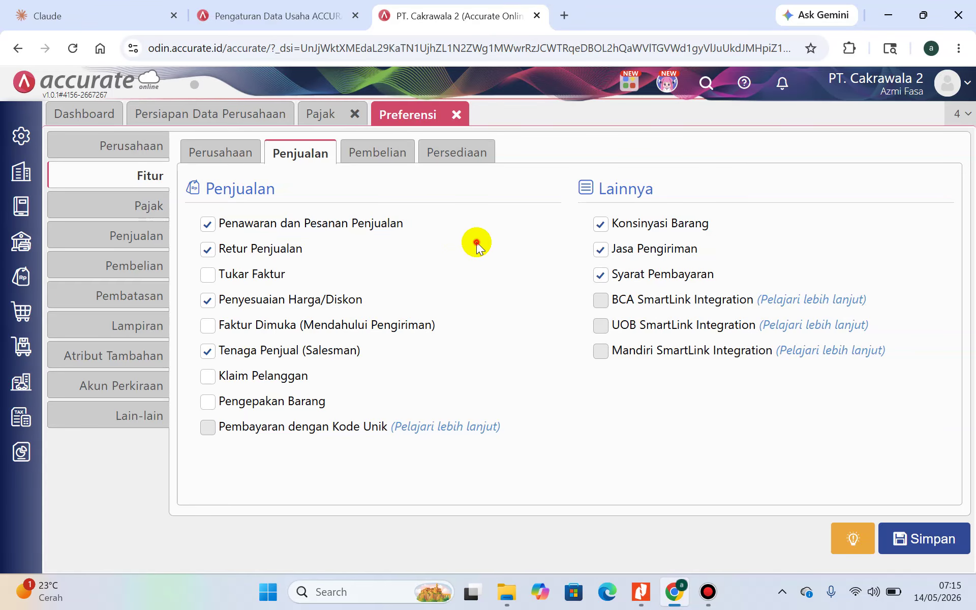
pyautogui.click(640, 592)
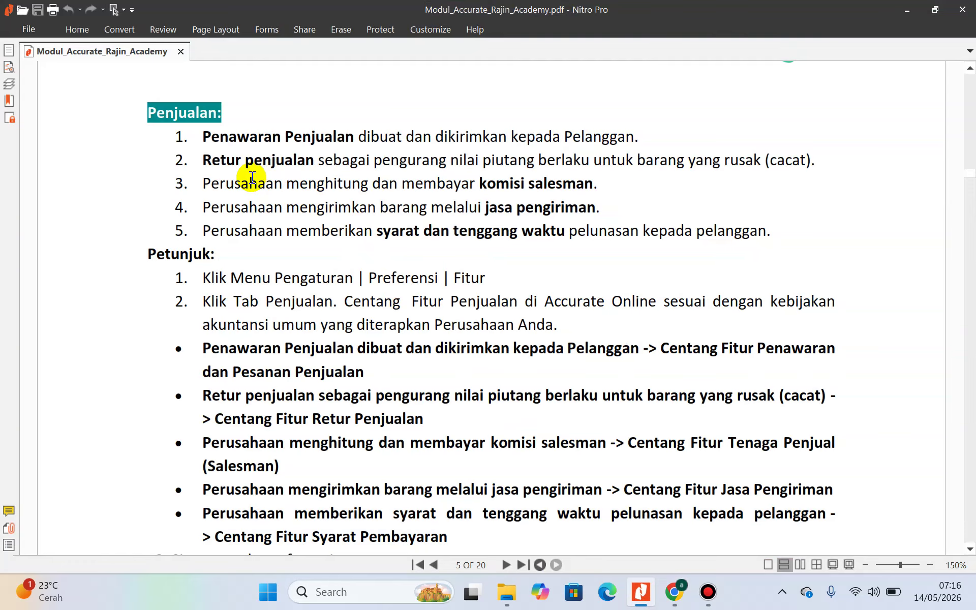
# Keep Retur Penjualan enabled and check Tenaga Penjual against the guide PDF
pyautogui.click(677, 594)
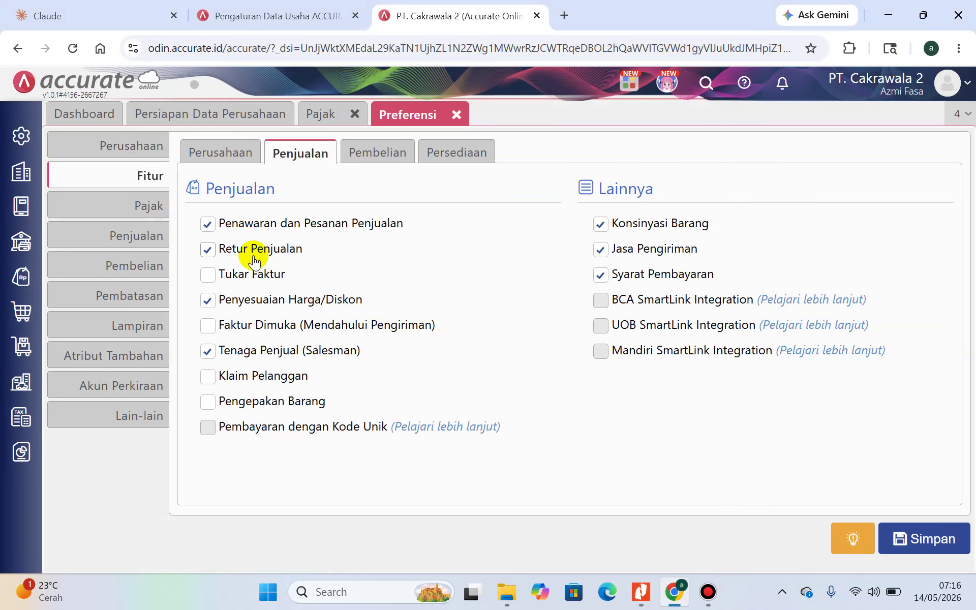
pyautogui.click(209, 251)
pyautogui.click(208, 251)
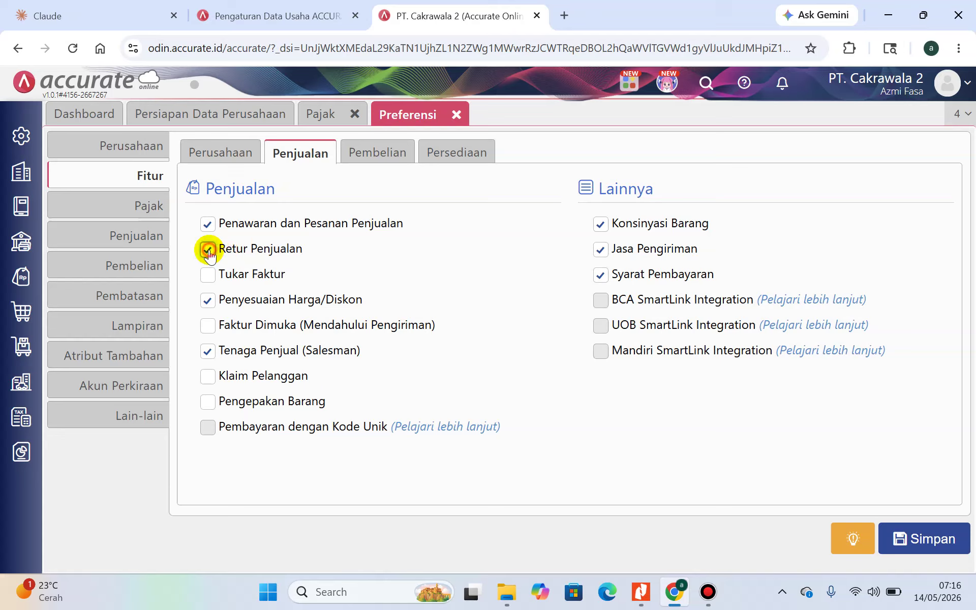
pyautogui.moveTo(223, 254); pyautogui.dragTo(306, 246)
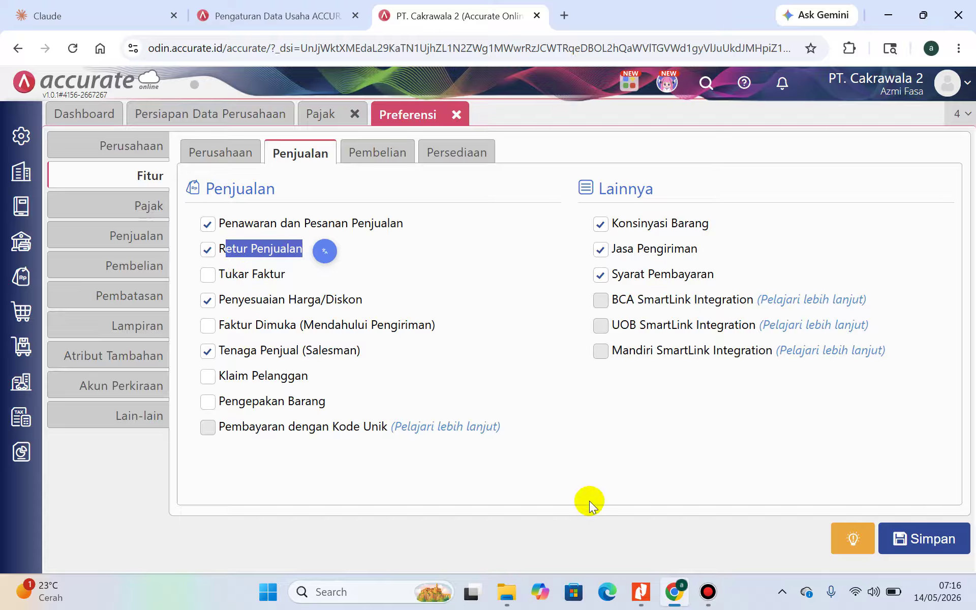
pyautogui.click(643, 595)
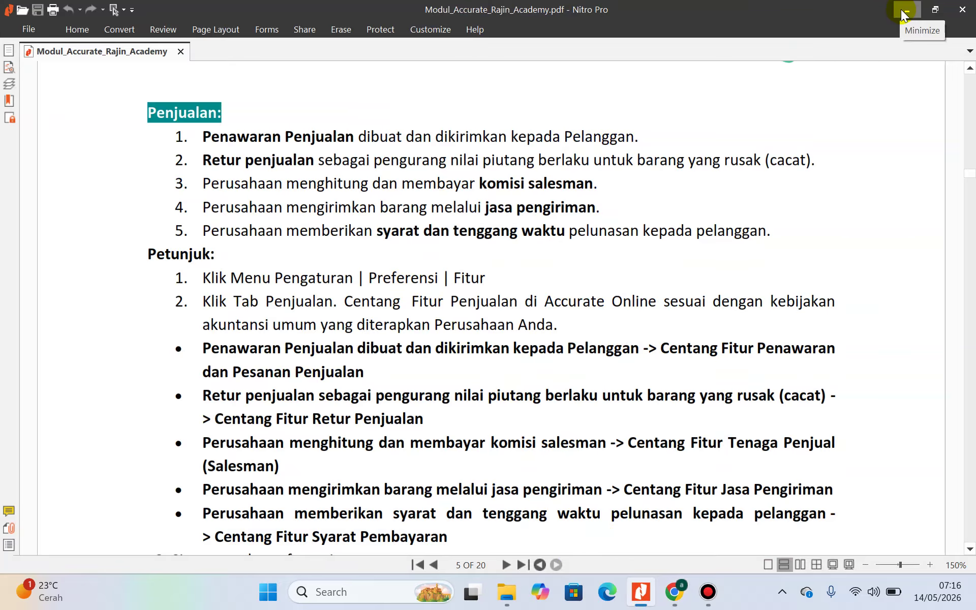
pyautogui.click(675, 594)
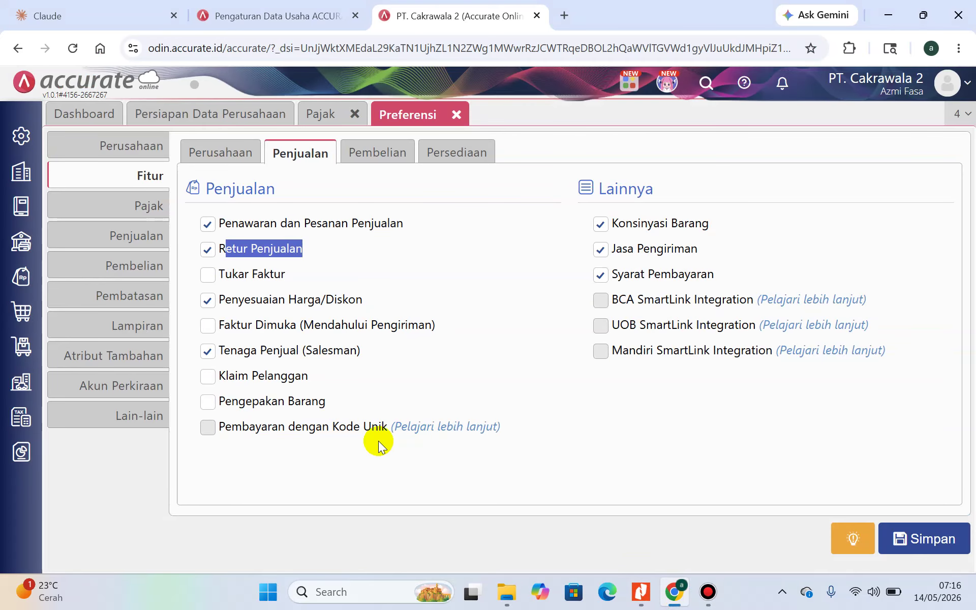
pyautogui.moveTo(225, 351)
pyautogui.mouseDown()
pyautogui.moveTo(338, 354)
pyautogui.moveTo(208, 358)
pyautogui.mouseUp()
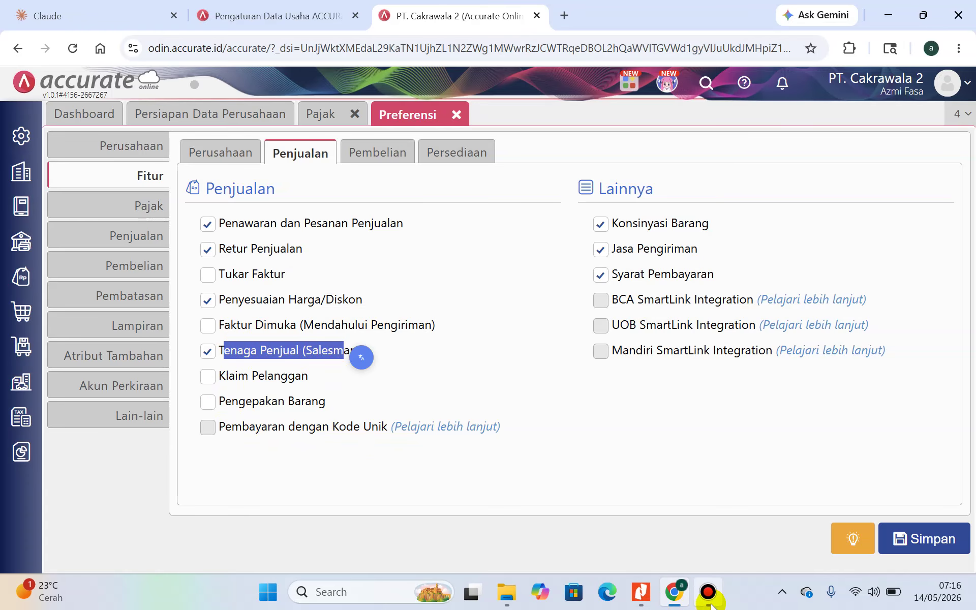
pyautogui.click(642, 602)
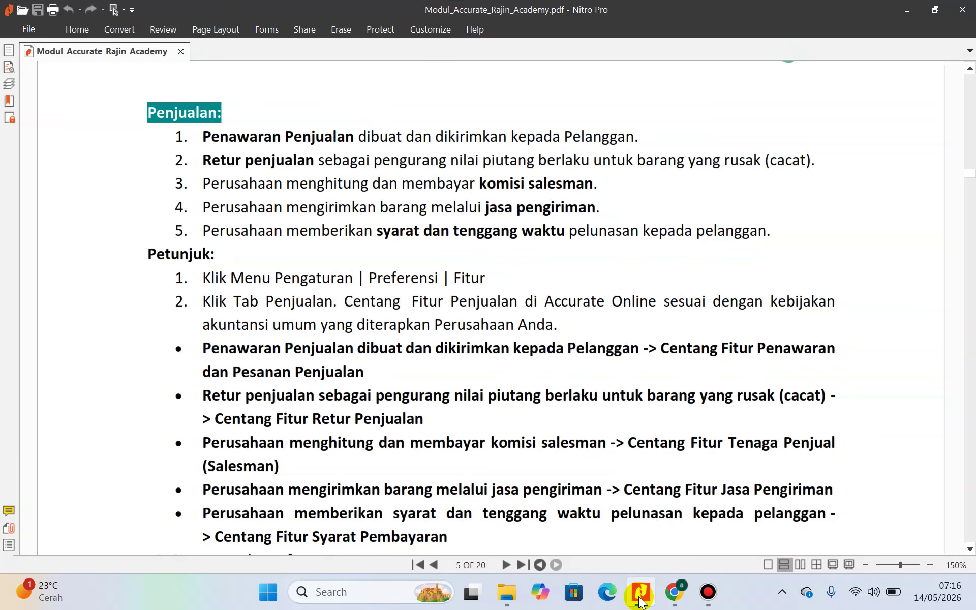
pyautogui.click(676, 601)
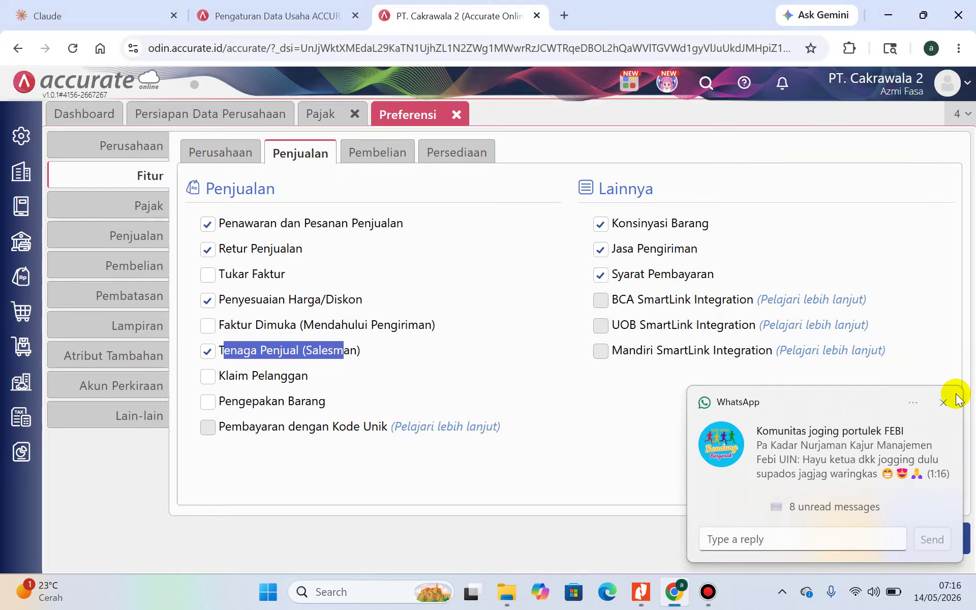
# Keep Jasa Pengiriman on, uncheck Konsinyasi Barang, and save the sales preferences
pyautogui.click(941, 401)
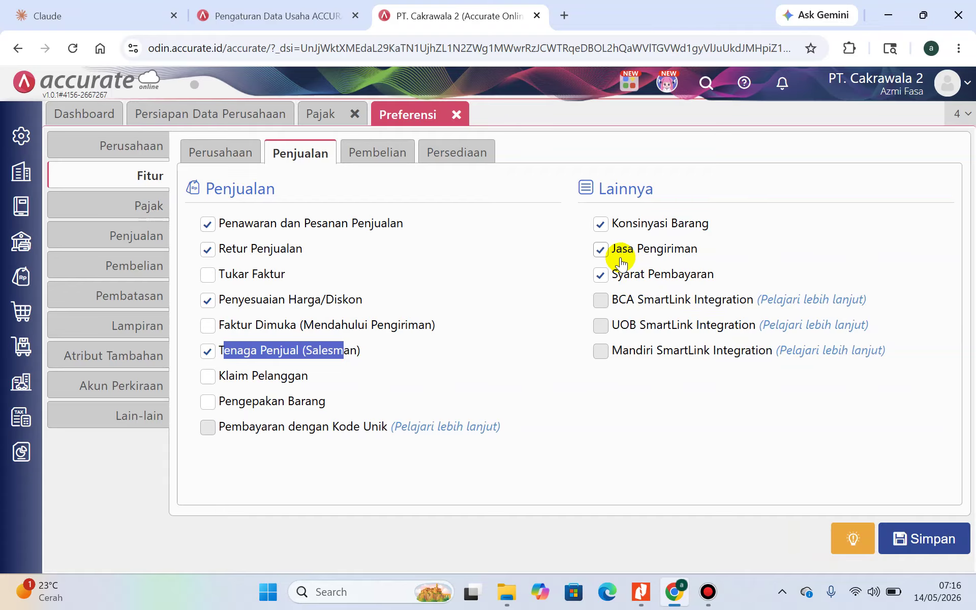
pyautogui.moveTo(615, 249); pyautogui.dragTo(702, 250)
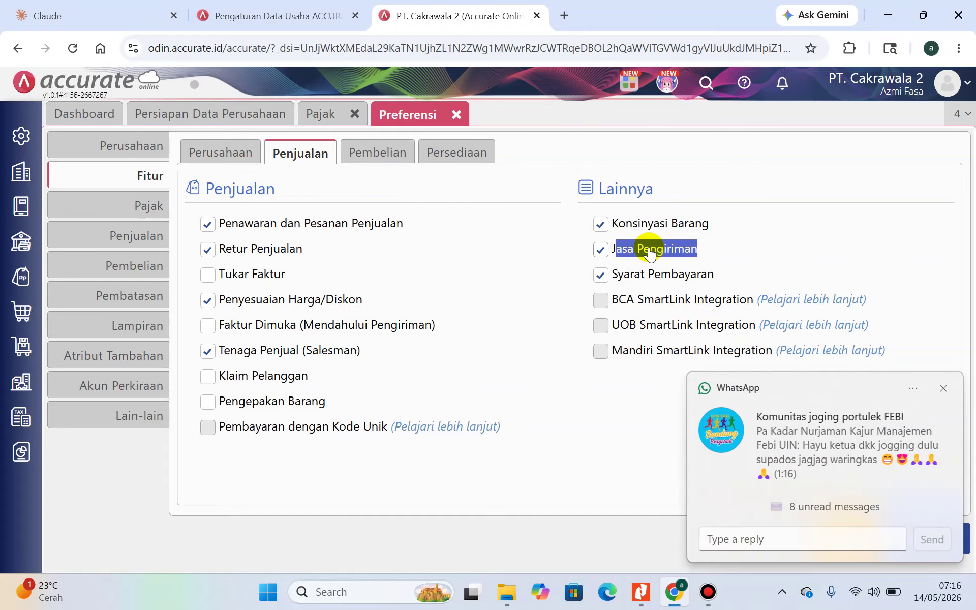
pyautogui.click(603, 251)
pyautogui.click(604, 250)
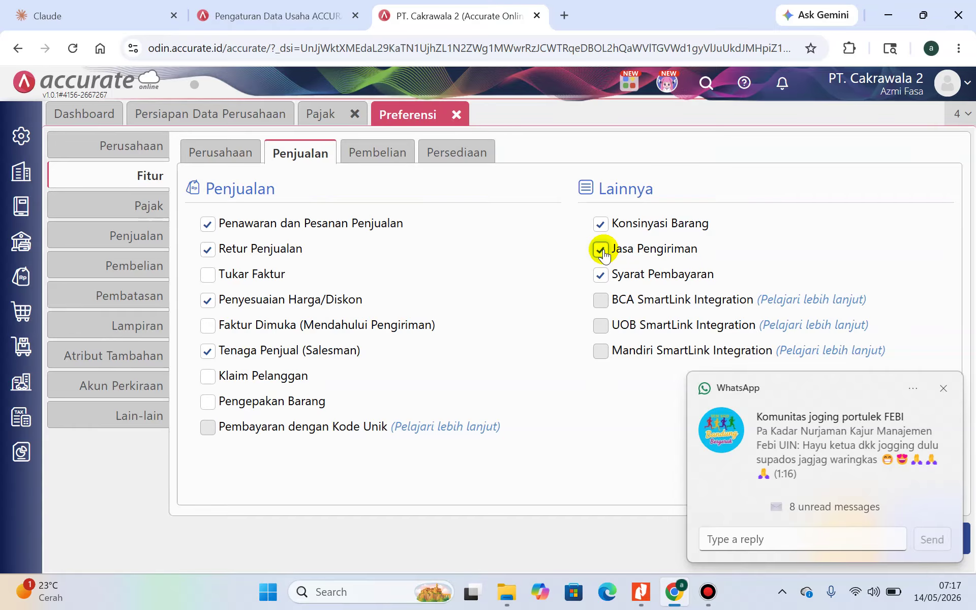
pyautogui.click(640, 595)
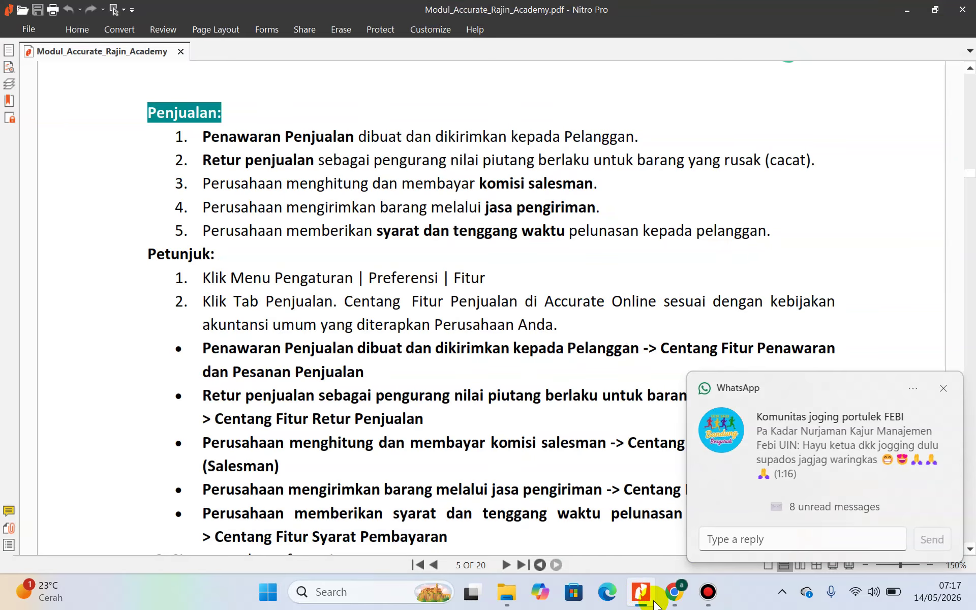
pyautogui.click(674, 592)
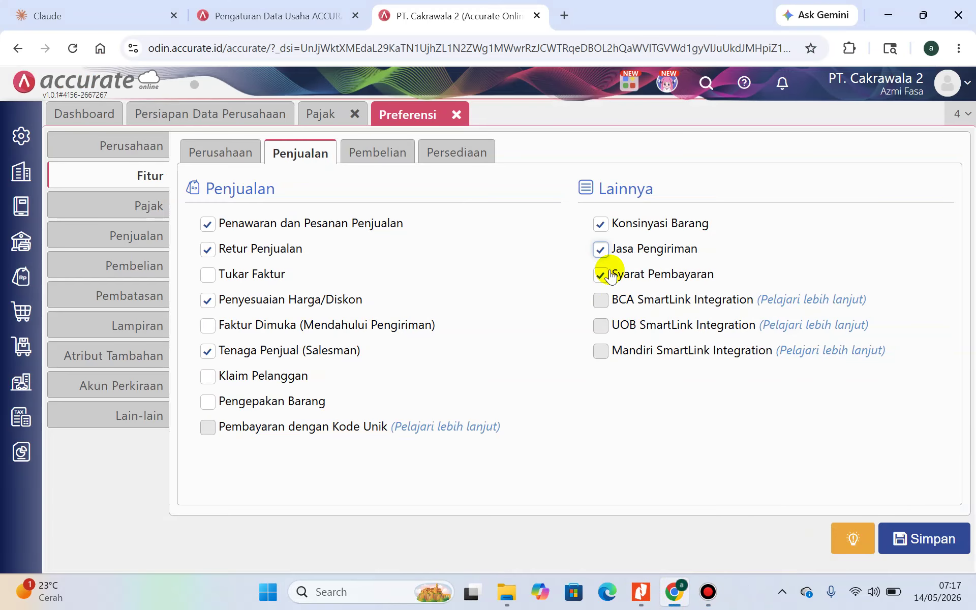
pyautogui.click(602, 227)
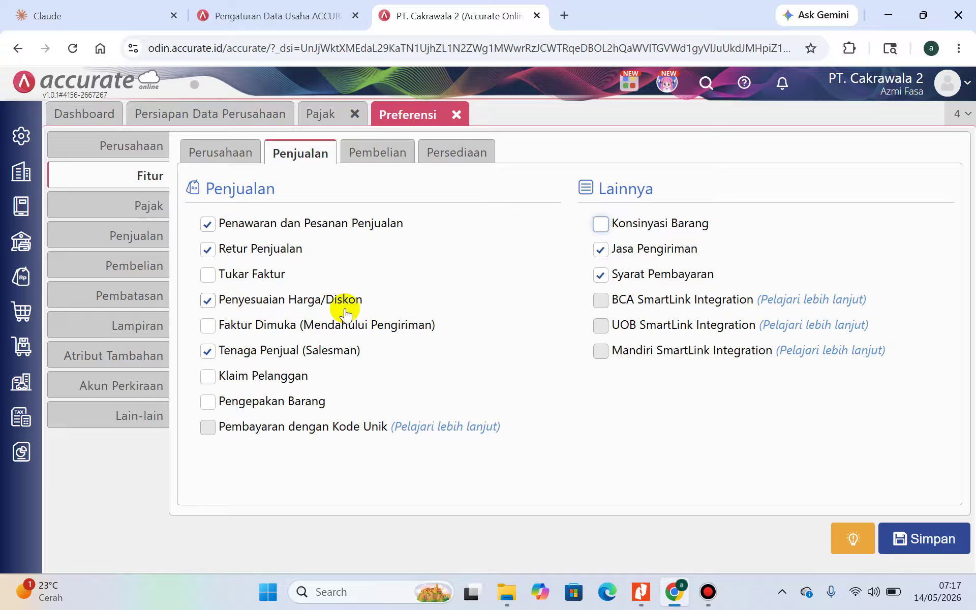
pyautogui.moveTo(219, 301); pyautogui.dragTo(364, 294)
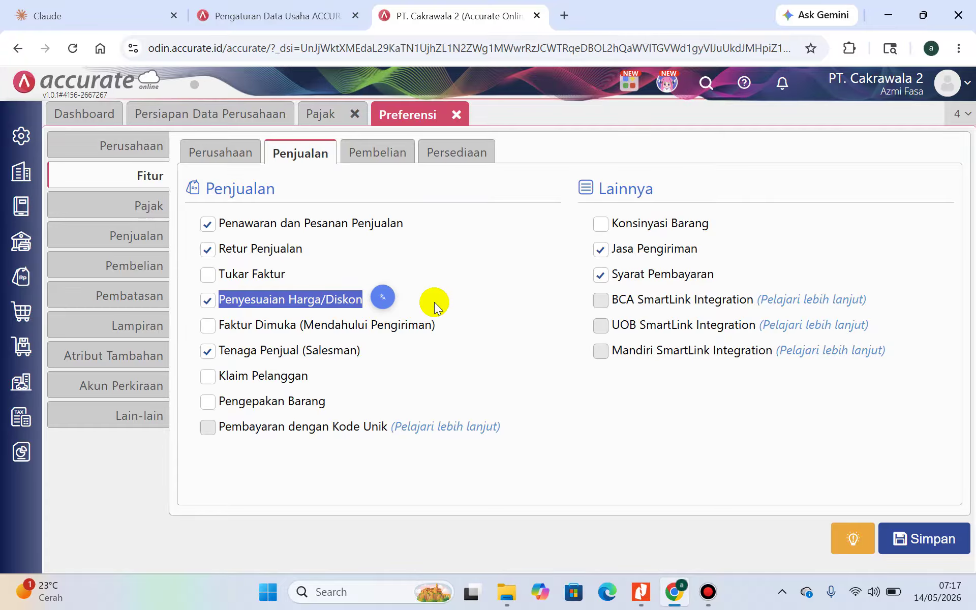
pyautogui.click(908, 537)
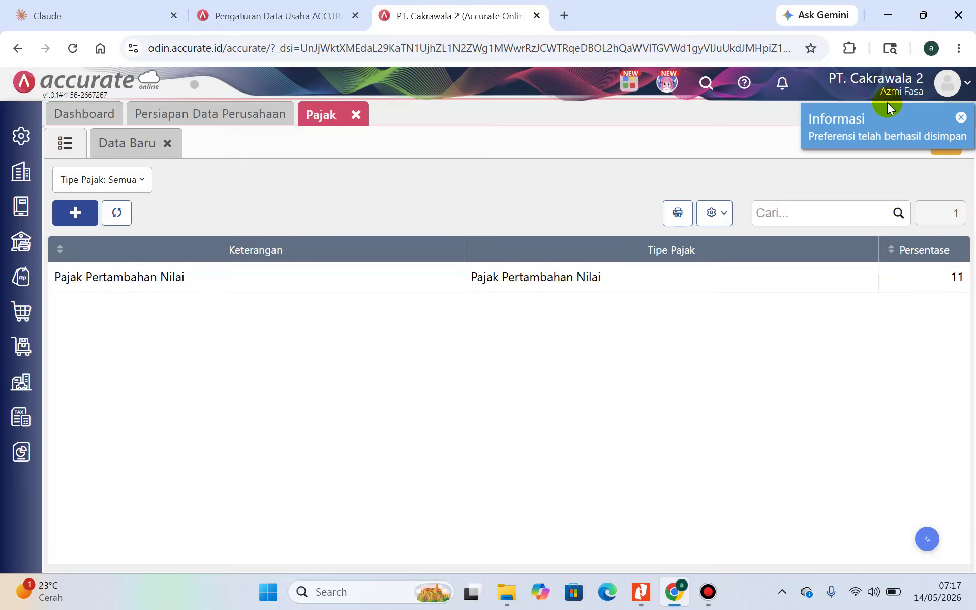
# Dismiss the saved notice and highlight 'syarat dan tenggang waktu' in the guide's step 5
pyautogui.click(961, 117)
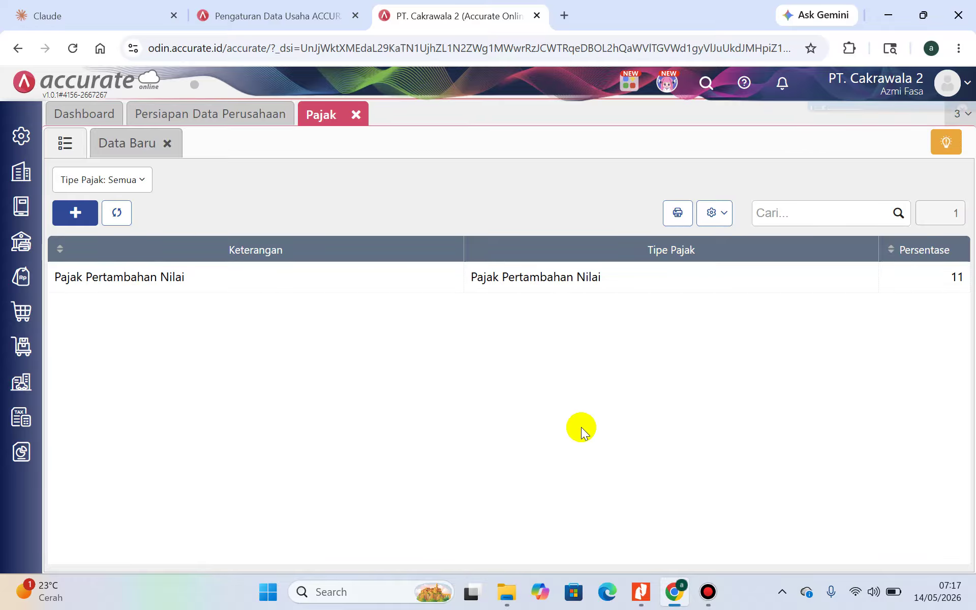
pyautogui.click(641, 592)
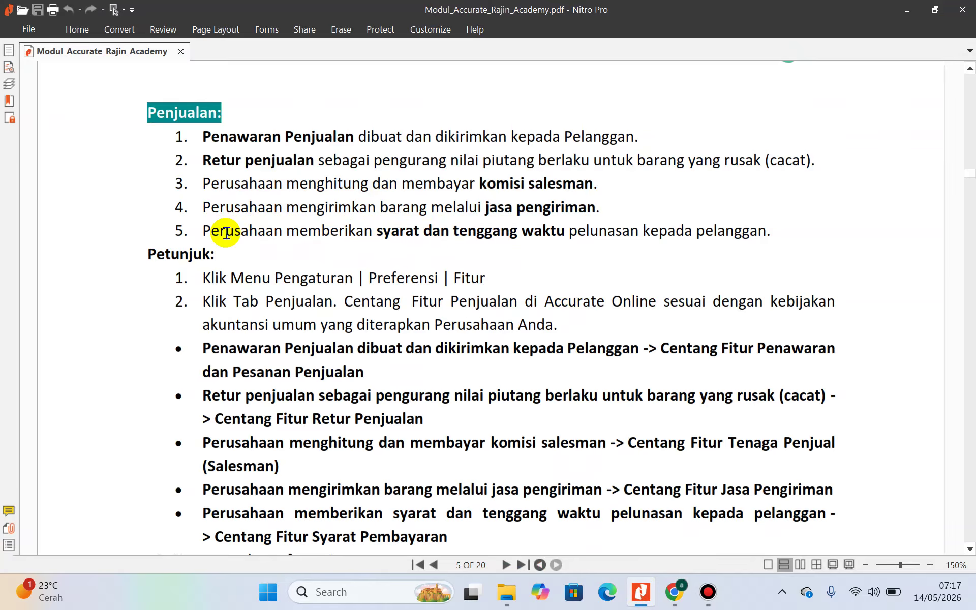
pyautogui.click(378, 233)
pyautogui.moveTo(438, 226); pyautogui.dragTo(566, 230)
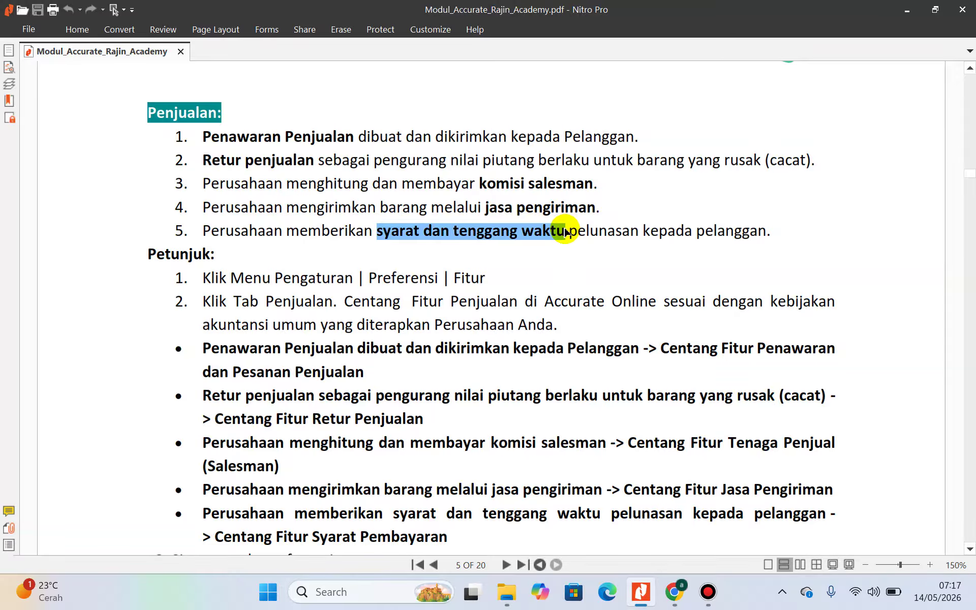
# Scroll the guide PDF down to the Pembelian purchase-feature instructions
pyautogui.click(675, 593)
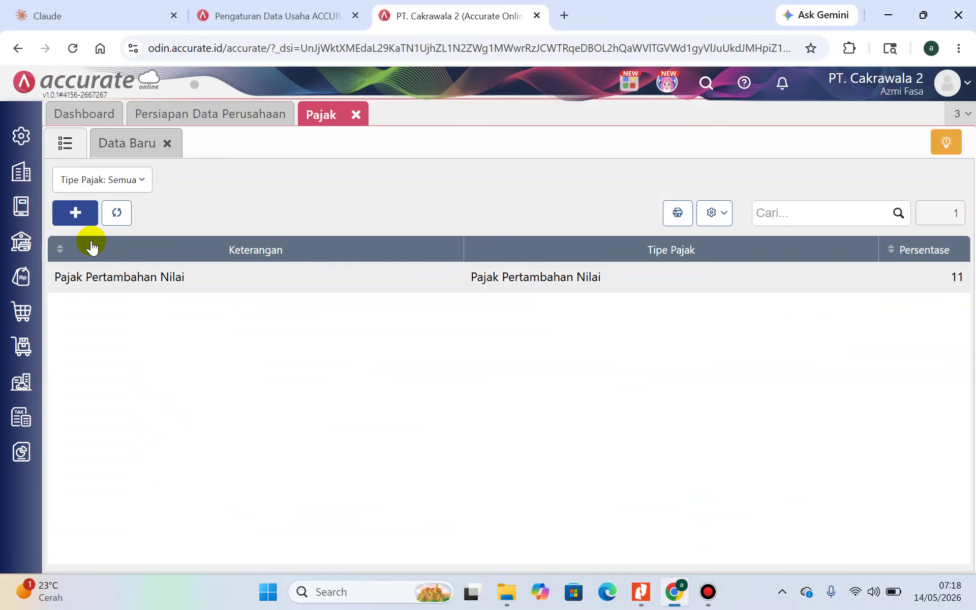
pyautogui.click(640, 592)
pyautogui.scroll(-5, 515, 400)
pyautogui.scroll(-4, 515, 399)
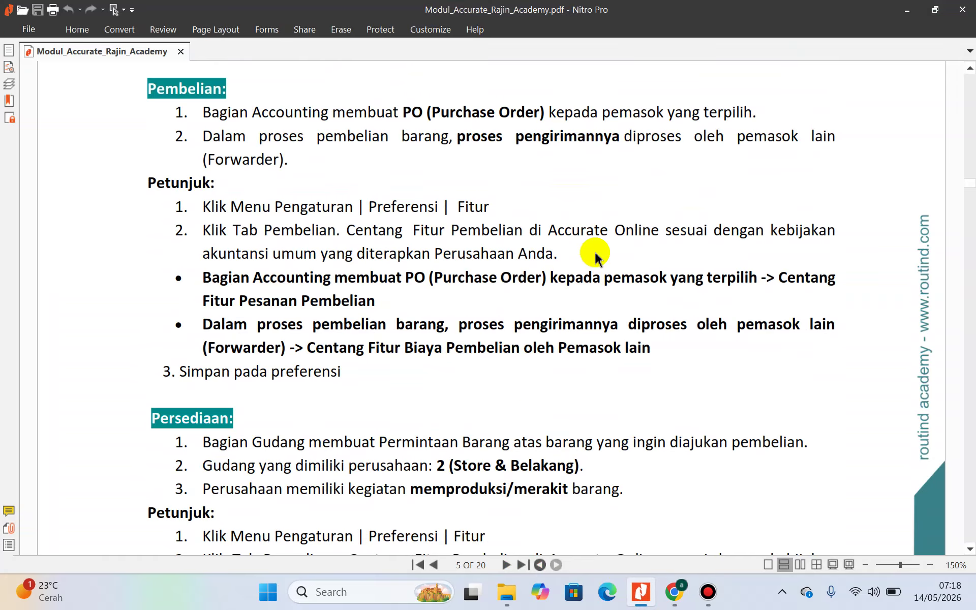
# Show the Pembelian features under Preferensi > Fitur in Accurate Online
pyautogui.click(904, 12)
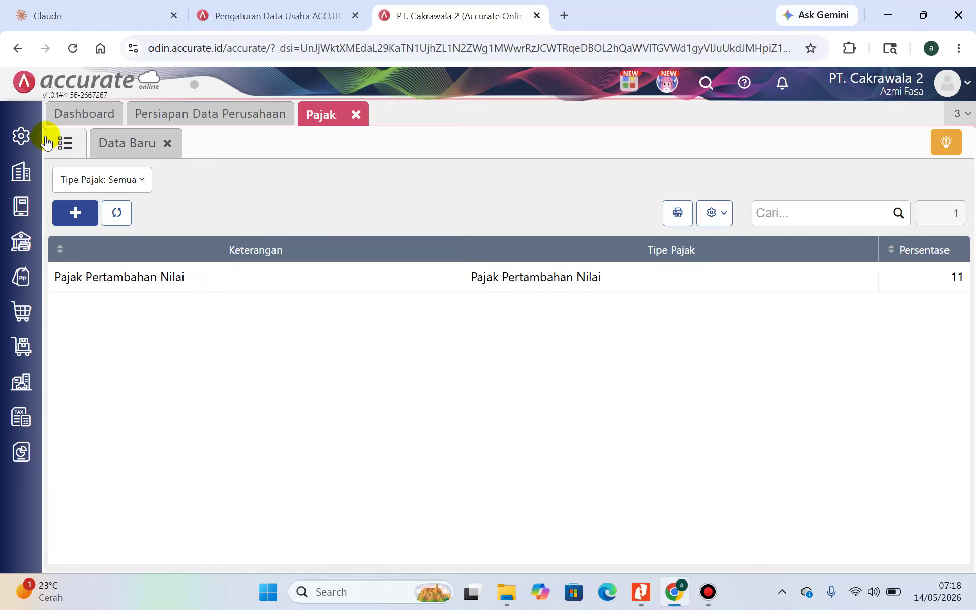
pyautogui.moveTo(32, 172)
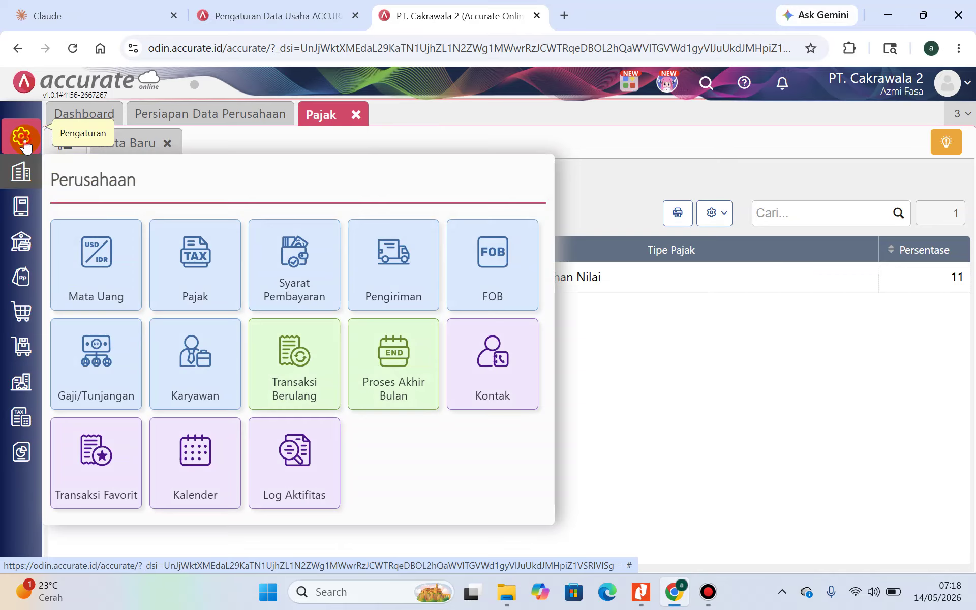
pyautogui.moveTo(21, 136)
pyautogui.click(86, 230)
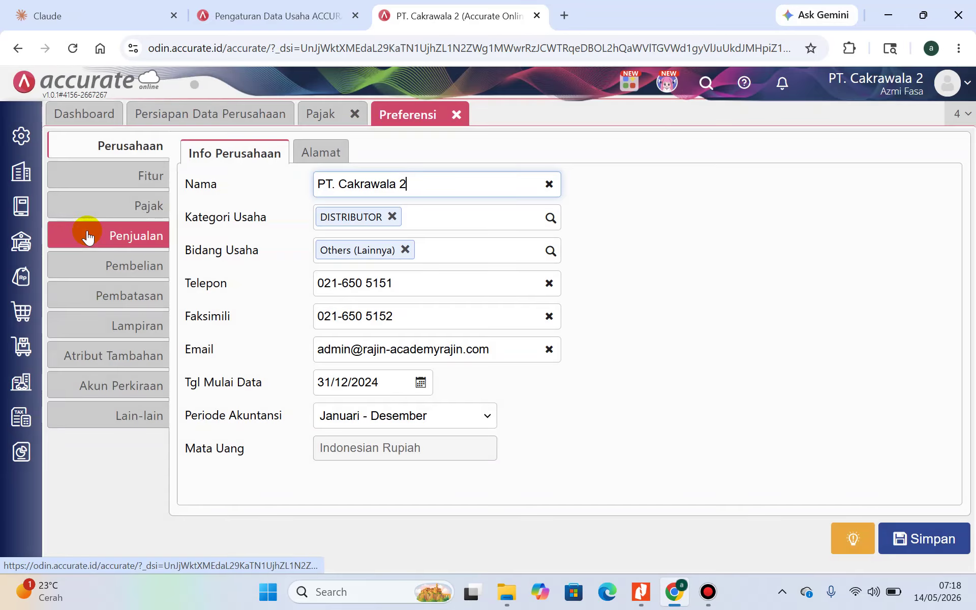
pyautogui.click(110, 177)
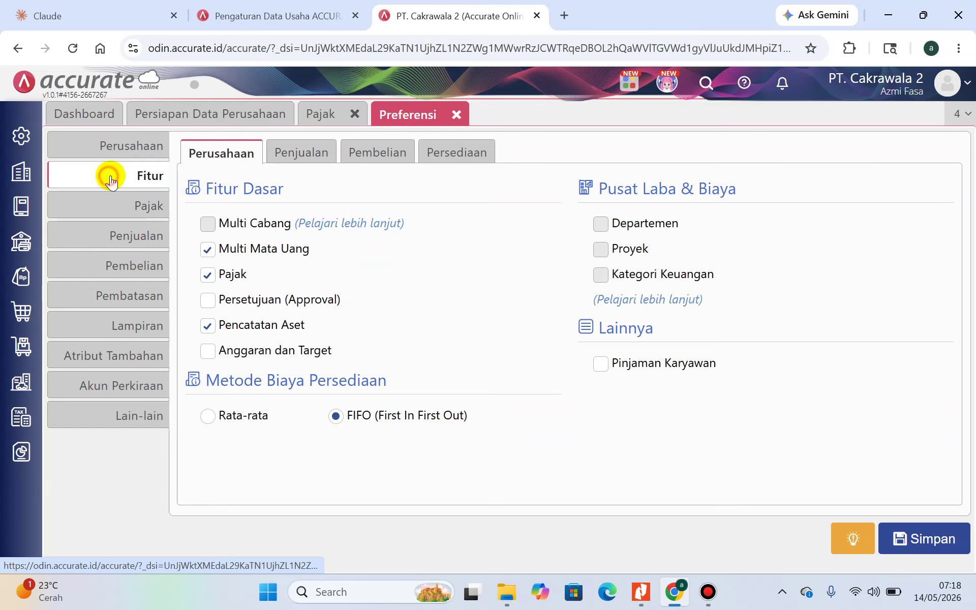
pyautogui.click(379, 156)
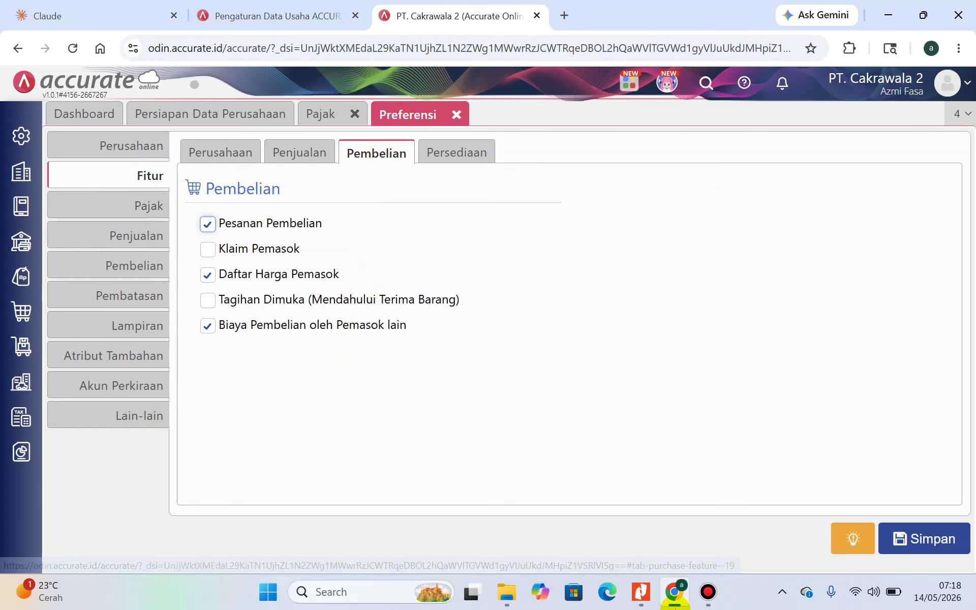
# Save the purchase features with Pesanan Pembelian, Daftar Harga Pemasok and Biaya Pembelian oleh Pemasok lain enabled
pyautogui.click(647, 599)
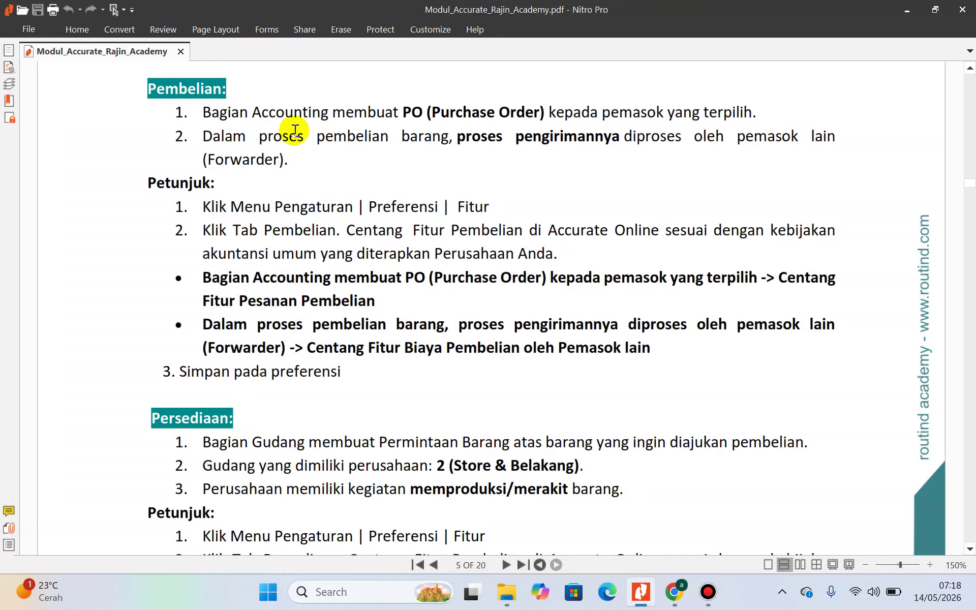
pyautogui.click(684, 595)
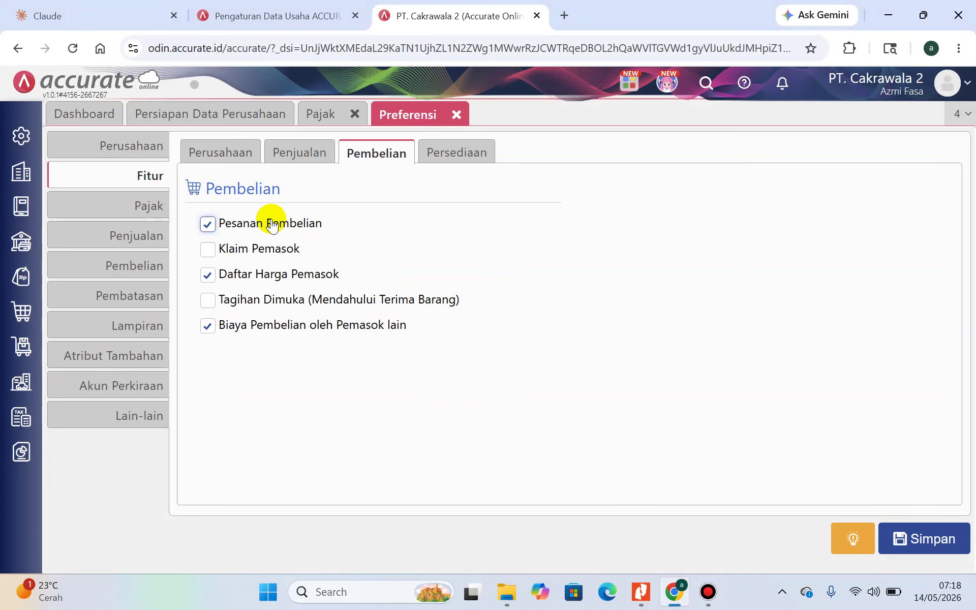
pyautogui.click(640, 594)
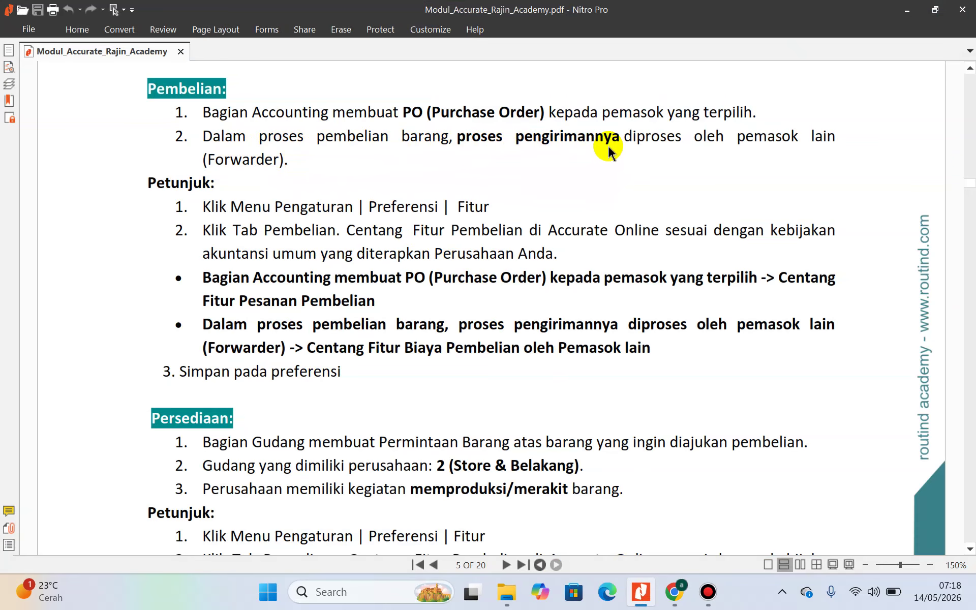
pyautogui.click(676, 593)
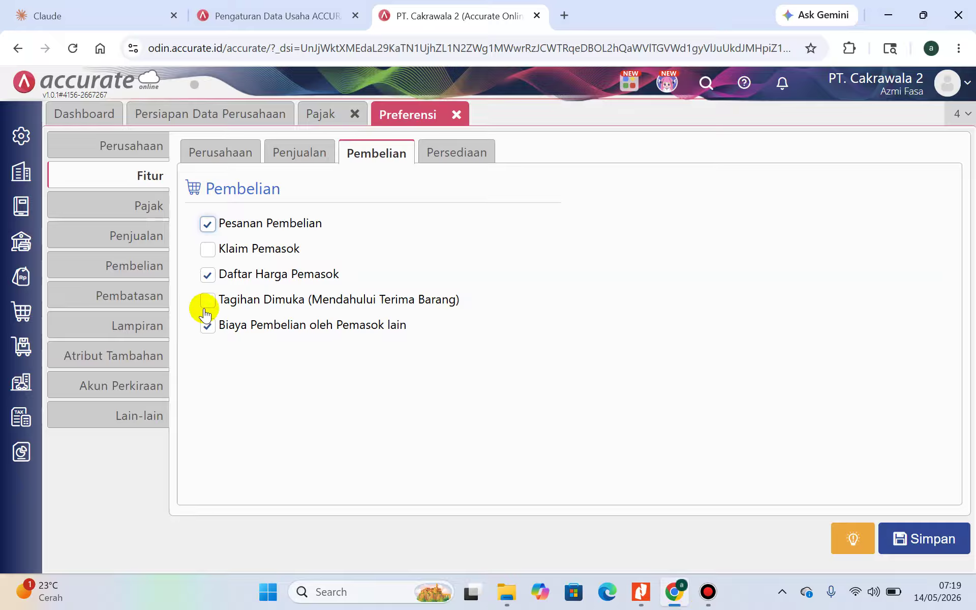
pyautogui.moveTo(224, 327); pyautogui.dragTo(409, 325)
pyautogui.click(250, 374)
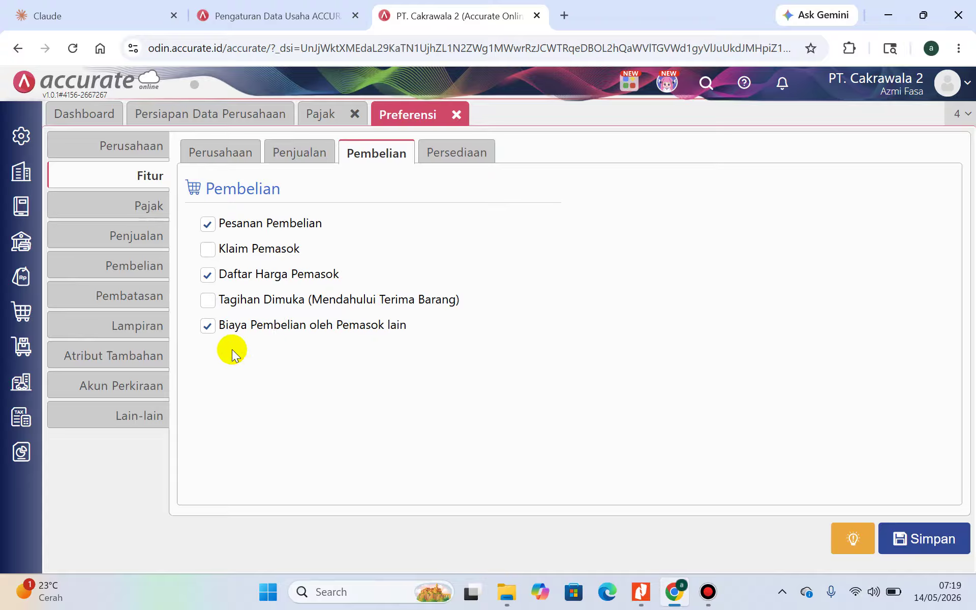
pyautogui.moveTo(230, 278); pyautogui.dragTo(342, 270)
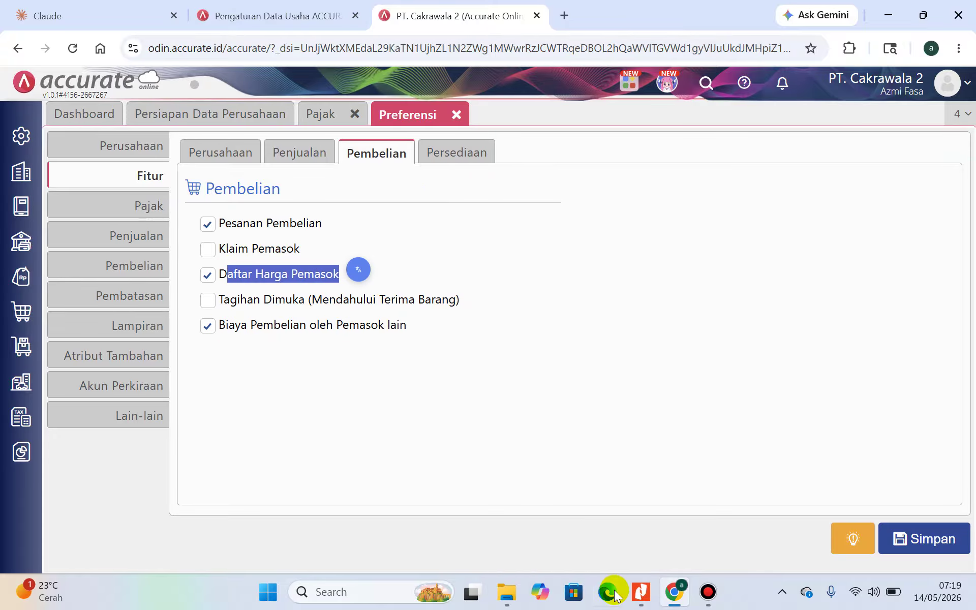
pyautogui.click(641, 604)
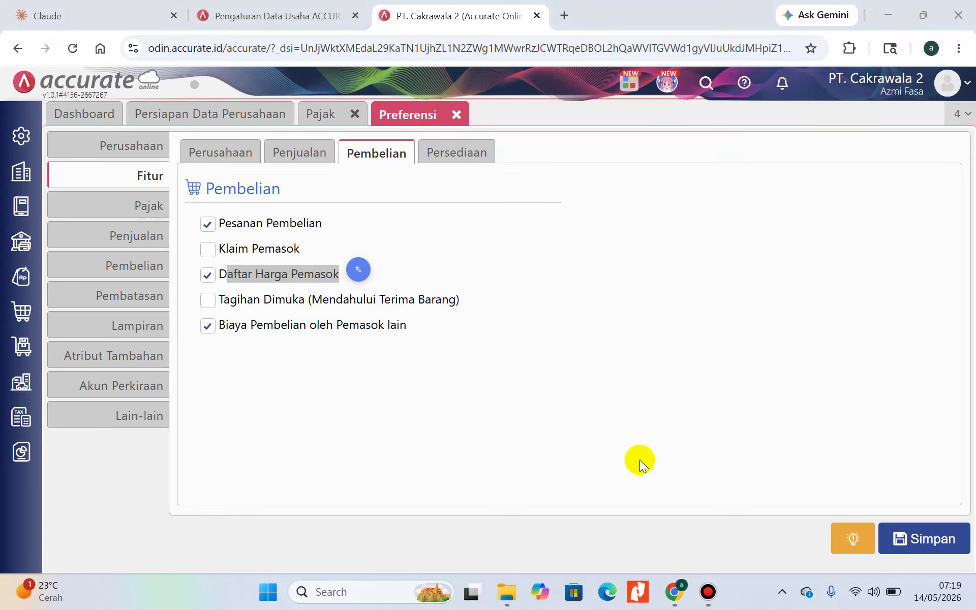
pyautogui.click(920, 536)
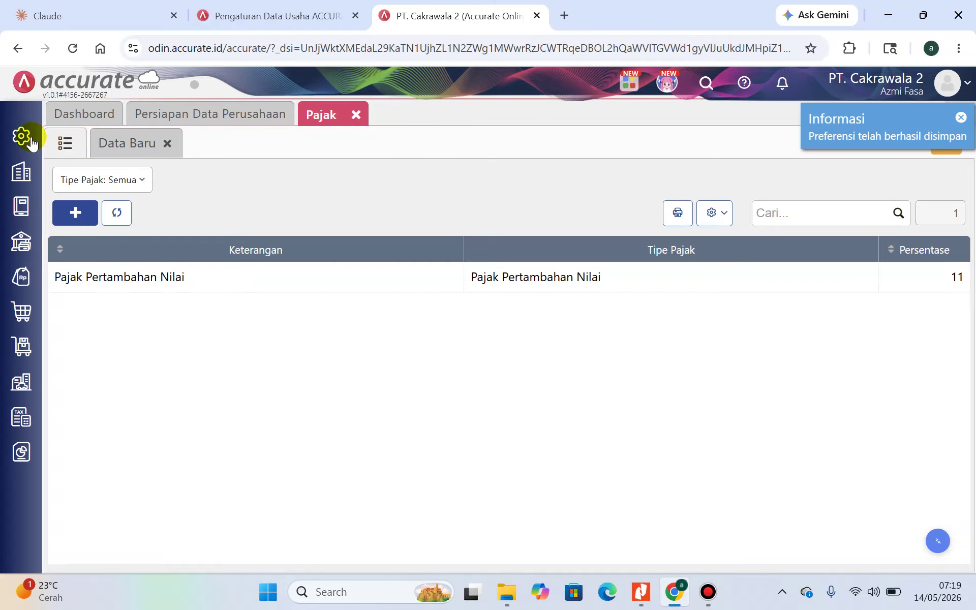
# Reopen Preferensi, then mark 'Permintaan Barang' in the guide's Persediaan instructions
pyautogui.moveTo(22, 135)
pyautogui.click(83, 209)
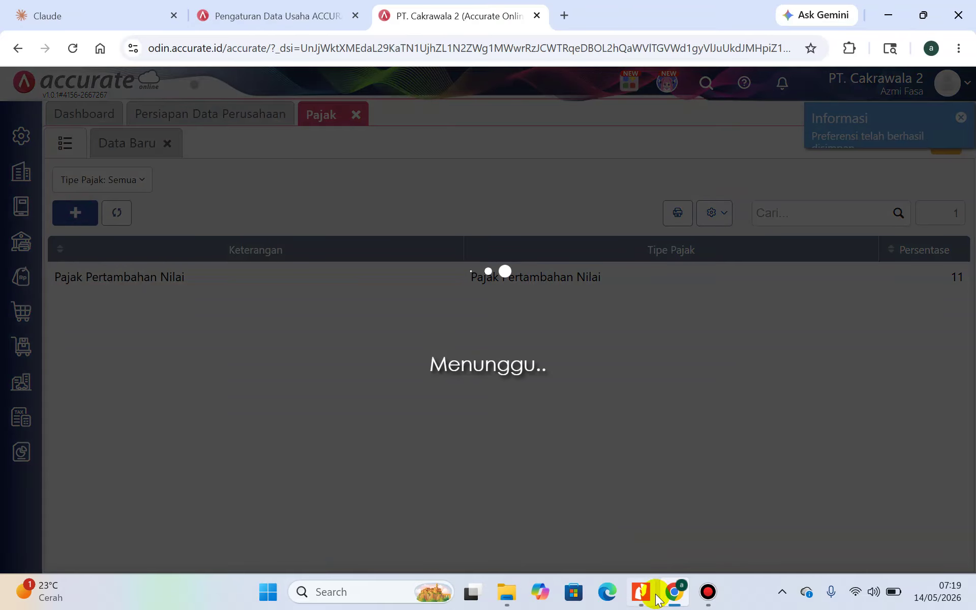
pyautogui.click(646, 591)
pyautogui.scroll(-3, 462, 469)
pyautogui.scroll(-5, 462, 468)
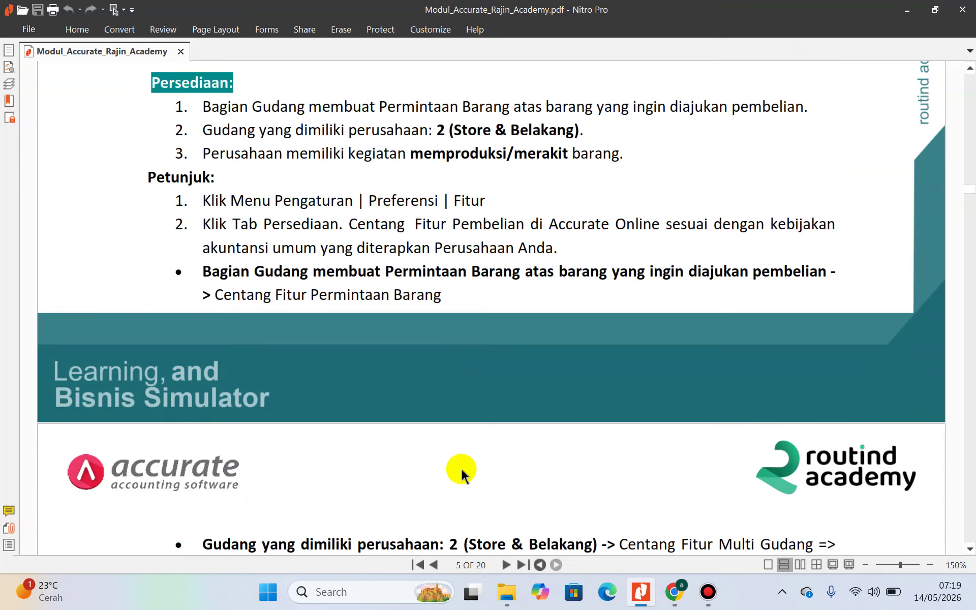
pyautogui.scroll(3, 462, 472)
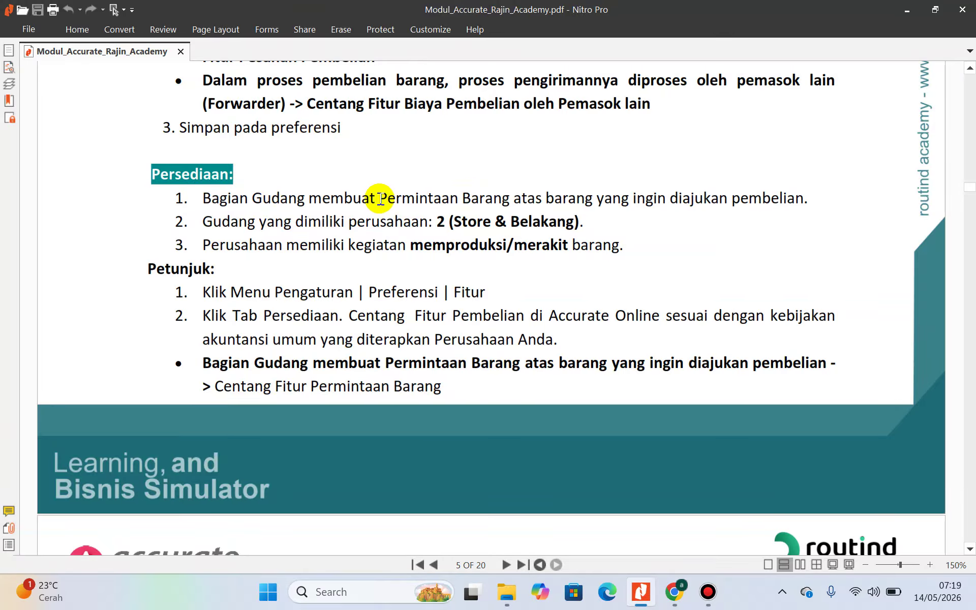
pyautogui.moveTo(381, 198); pyautogui.dragTo(510, 196)
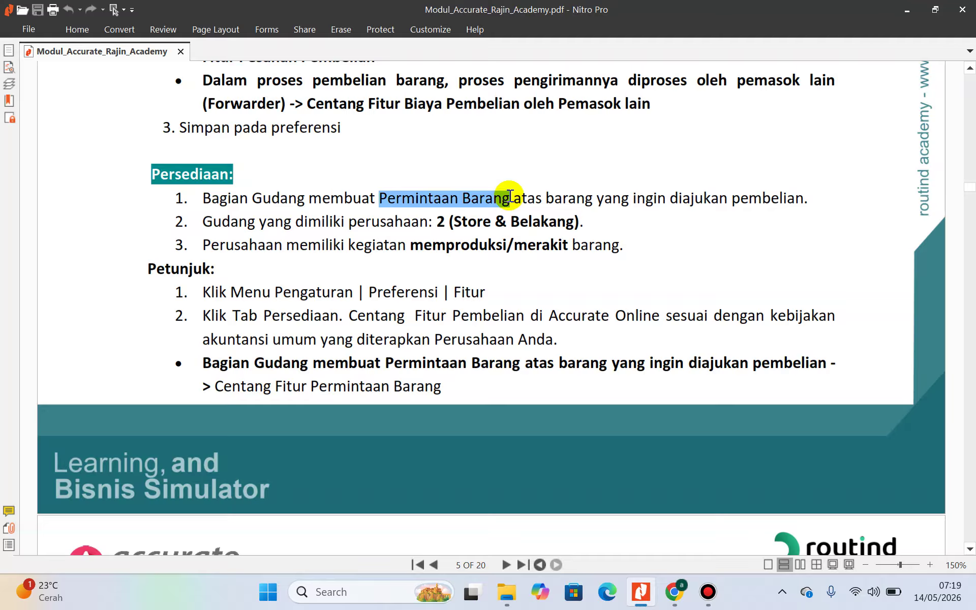
pyautogui.click(671, 601)
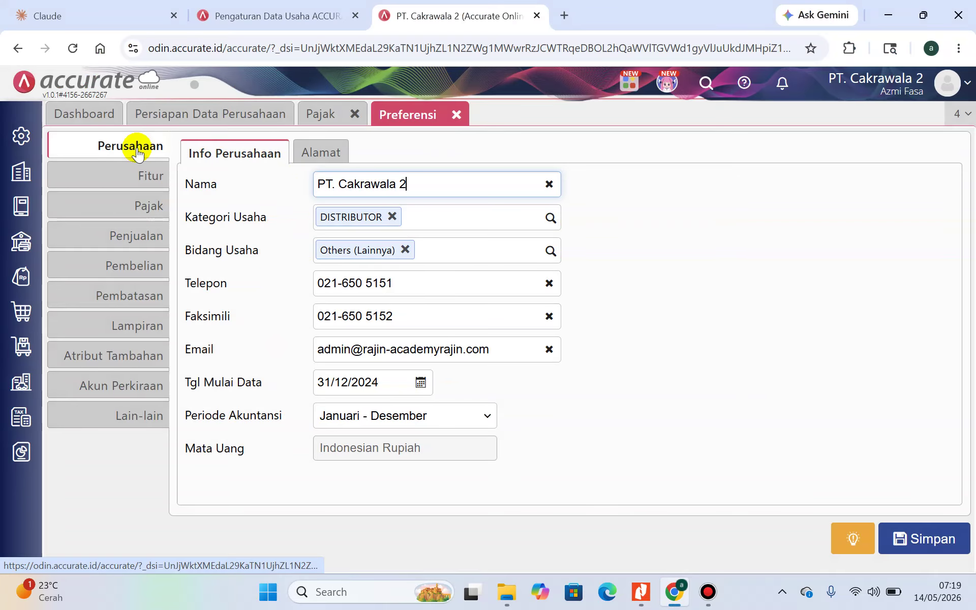
# Show the Persediaan features in Preferensi > Fitur and check Multi Gudang against the guide
pyautogui.click(135, 180)
pyautogui.click(456, 151)
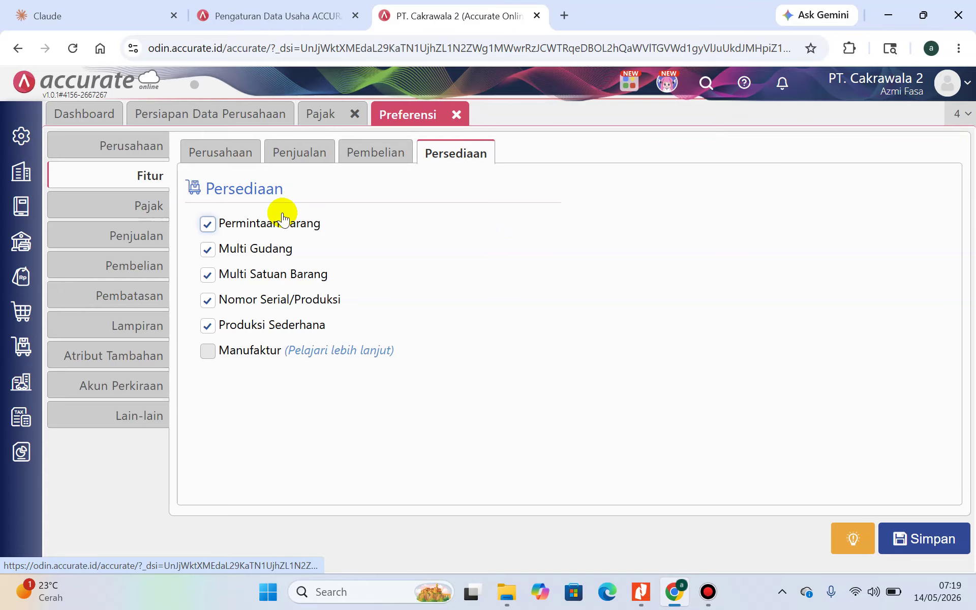
pyautogui.click(639, 593)
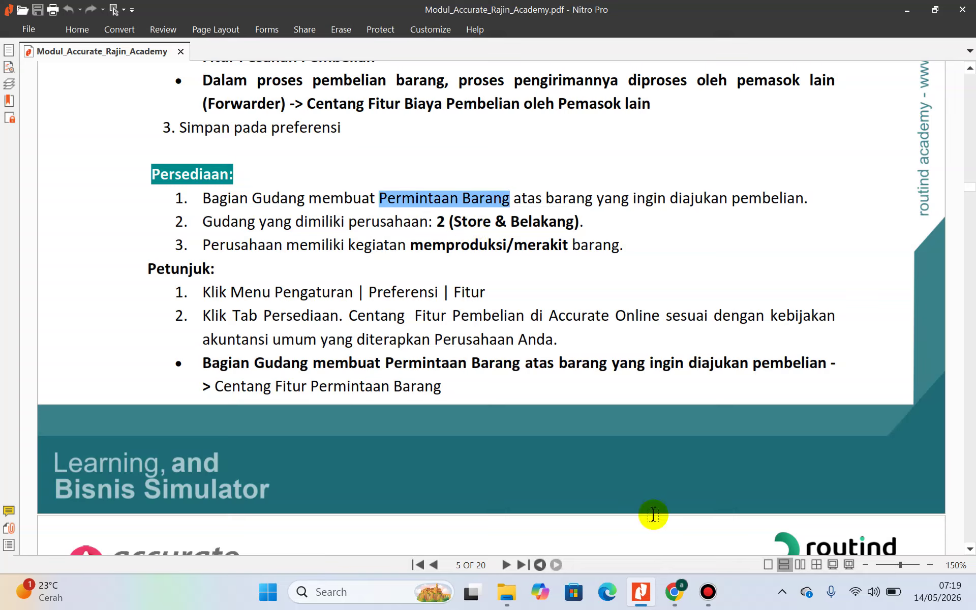
pyautogui.click(674, 592)
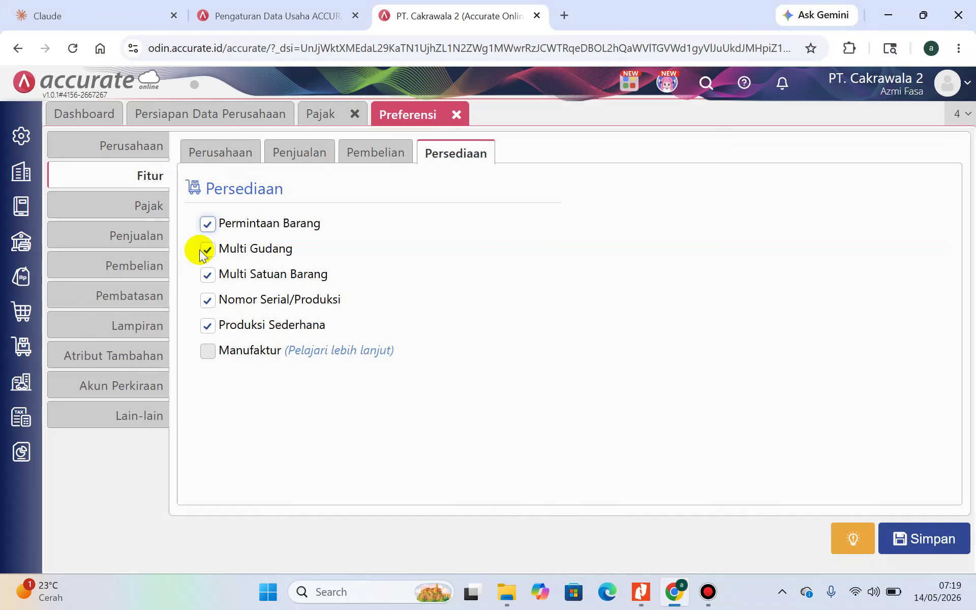
pyautogui.moveTo(220, 248); pyautogui.dragTo(292, 250)
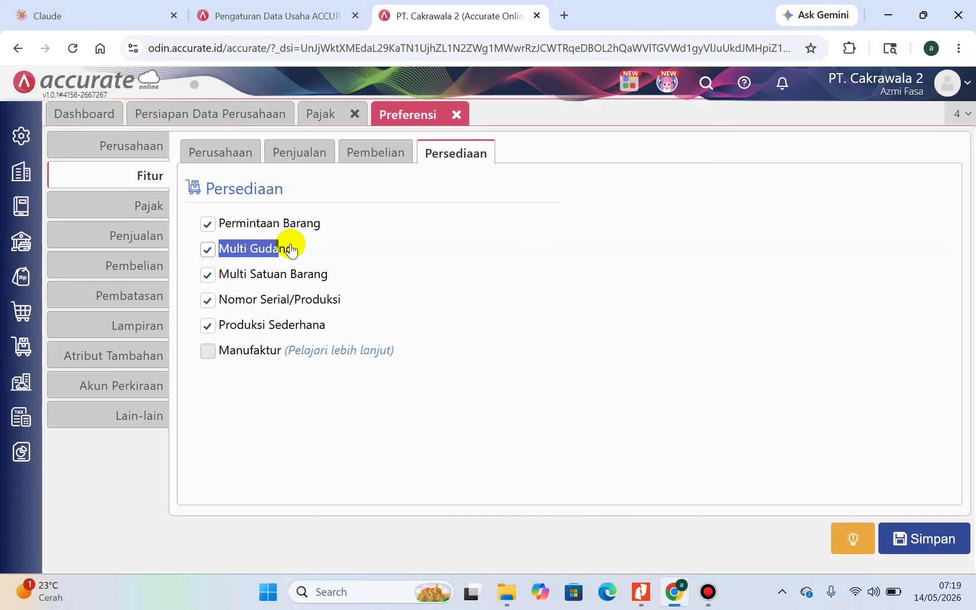
pyautogui.click(641, 591)
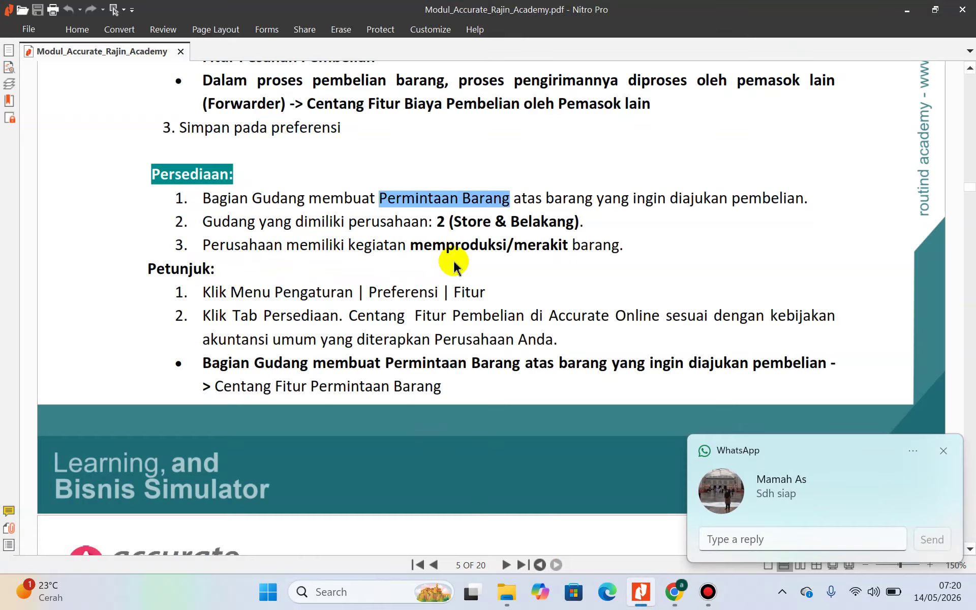
pyautogui.moveTo(687, 599)
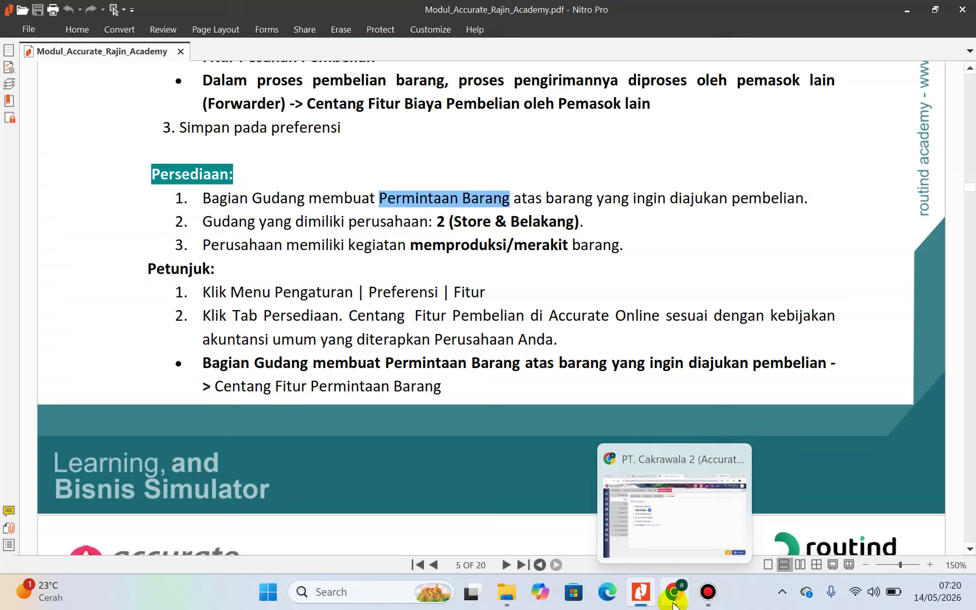
# Confirm Produksi Sederhana, Multi Satuan Barang and Nomor Serial/Produksi, then save the inventory preferences
pyautogui.click(686, 597)
pyautogui.moveTo(219, 324); pyautogui.dragTo(332, 324)
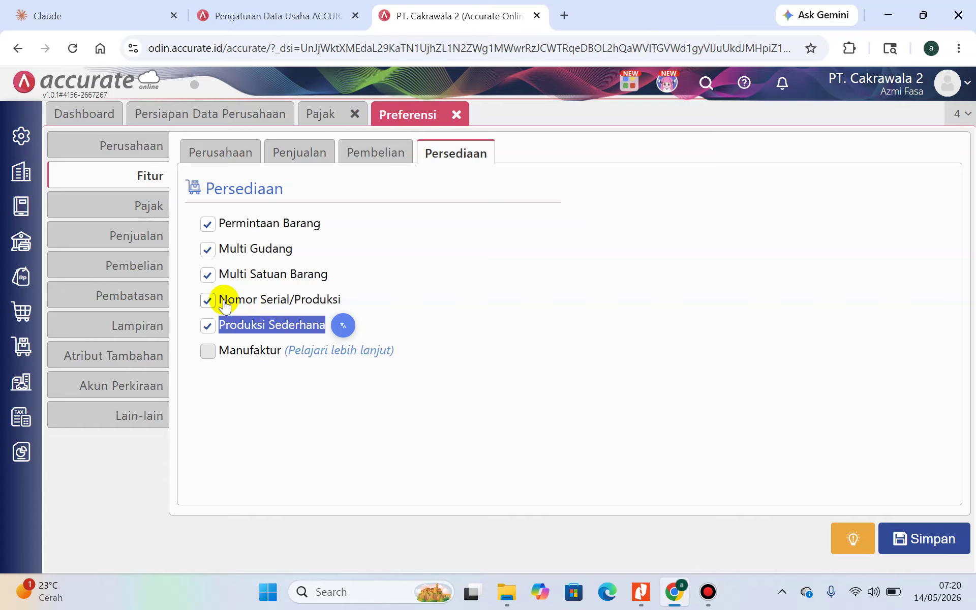
pyautogui.moveTo(218, 275); pyautogui.dragTo(322, 274)
pyautogui.moveTo(217, 300); pyautogui.dragTo(356, 300)
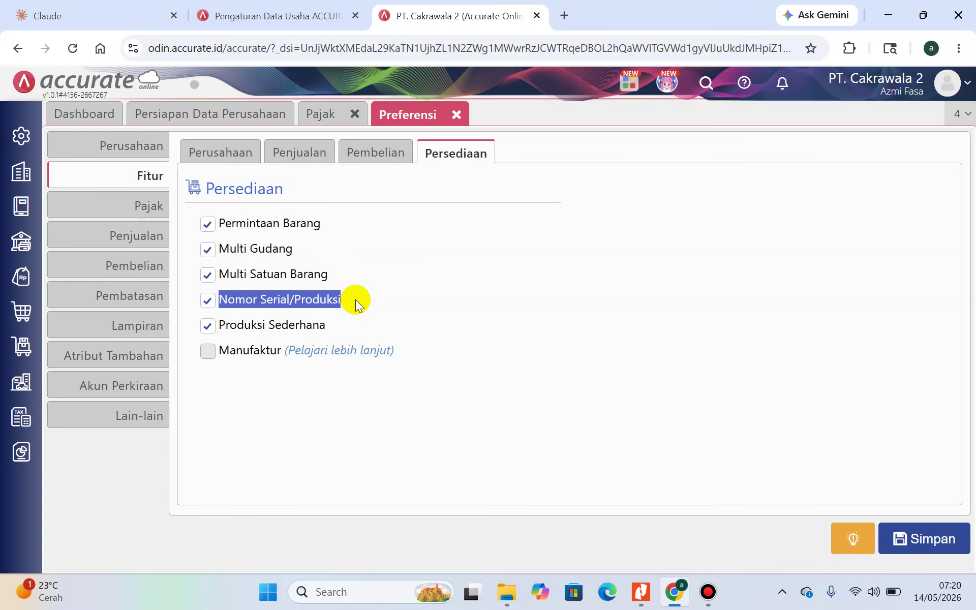
pyautogui.click(935, 543)
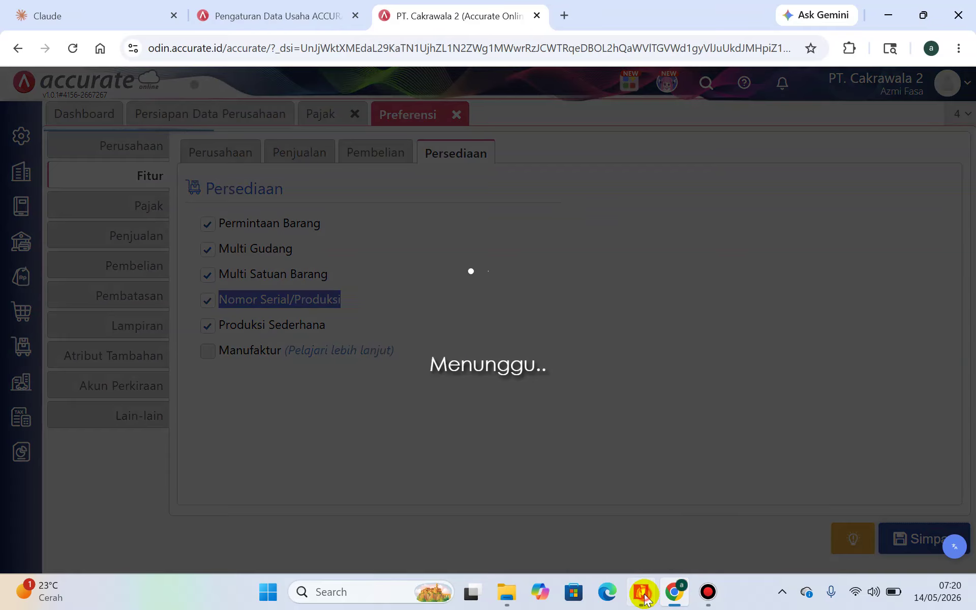
pyautogui.click(641, 591)
pyautogui.scroll(-12, 555, 298)
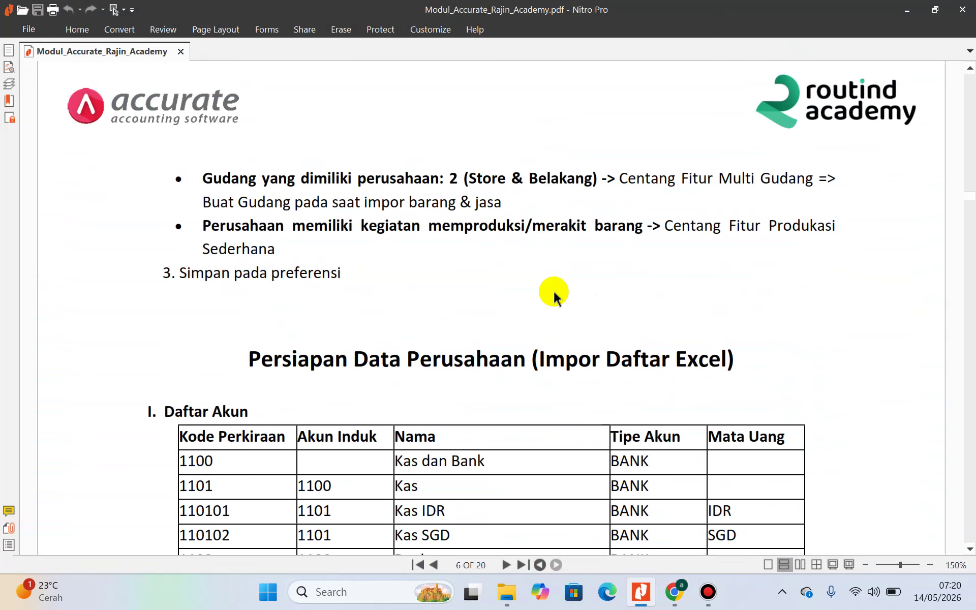
# Scroll the guide to page 6's Persiapan Data Perusahaan, then return to Accurate's tax list
pyautogui.scroll(-2, 555, 298)
pyautogui.click(674, 592)
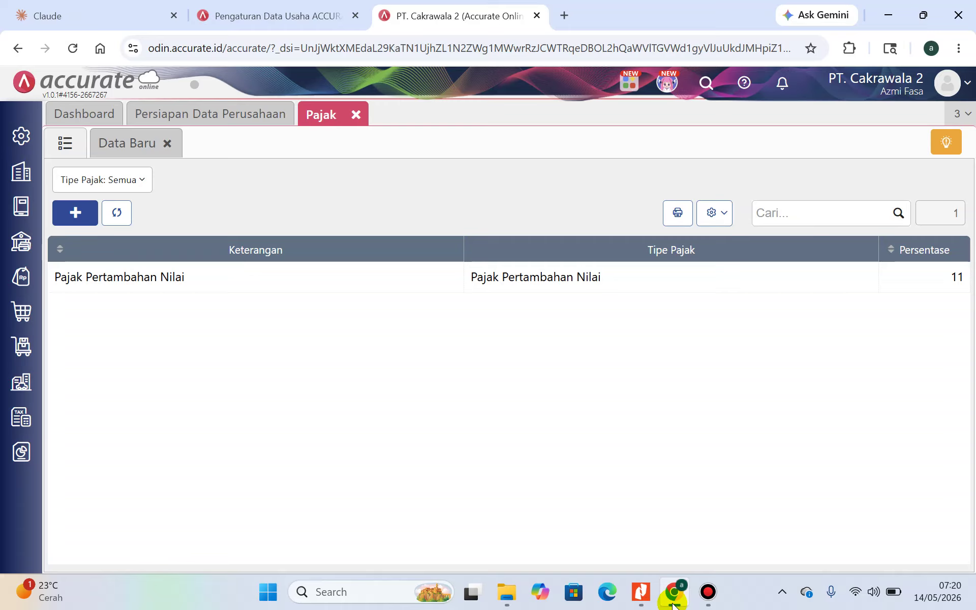
pyautogui.moveTo(709, 605)
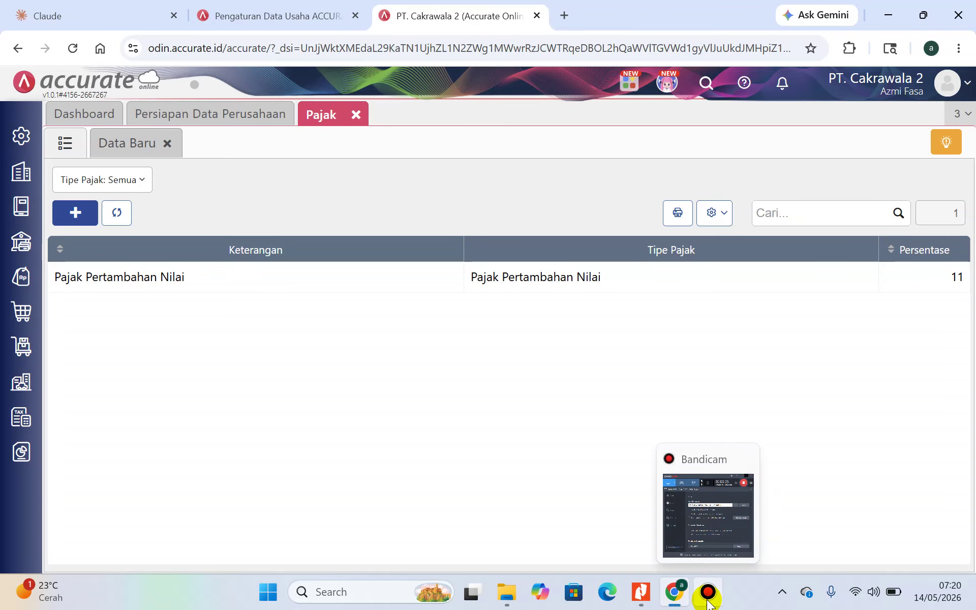
pyautogui.click(708, 603)
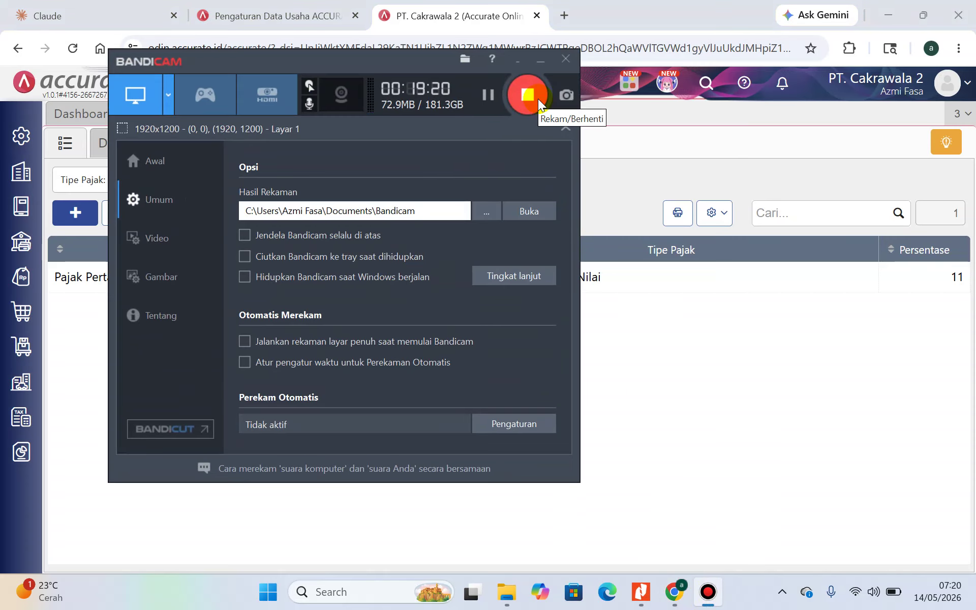